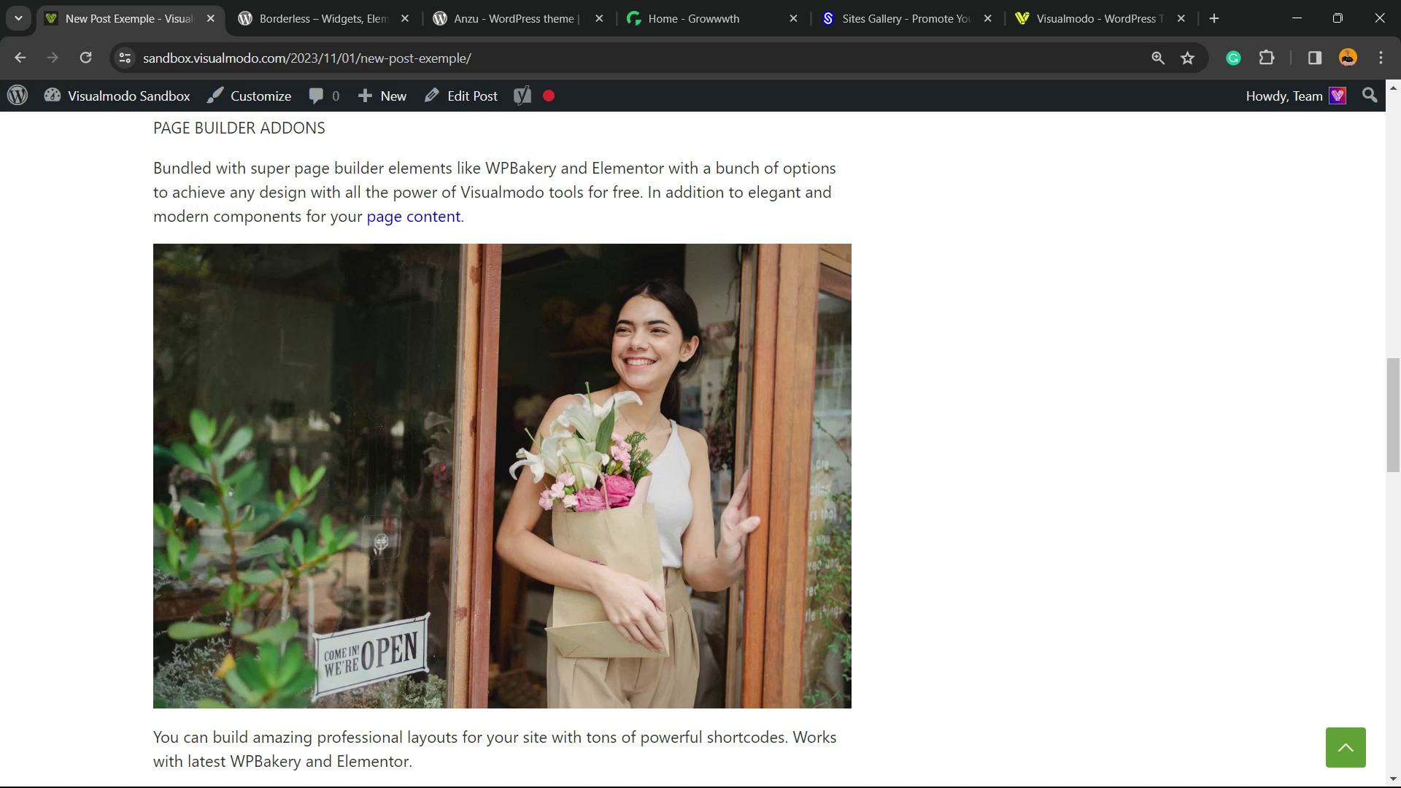
- Scroll through the post and test whether the flower-shop photo can be saved via right-click
{"action": "scroll", "coordinate": [502, 449], "scroll_direction": "up", "scroll_amount": 2}
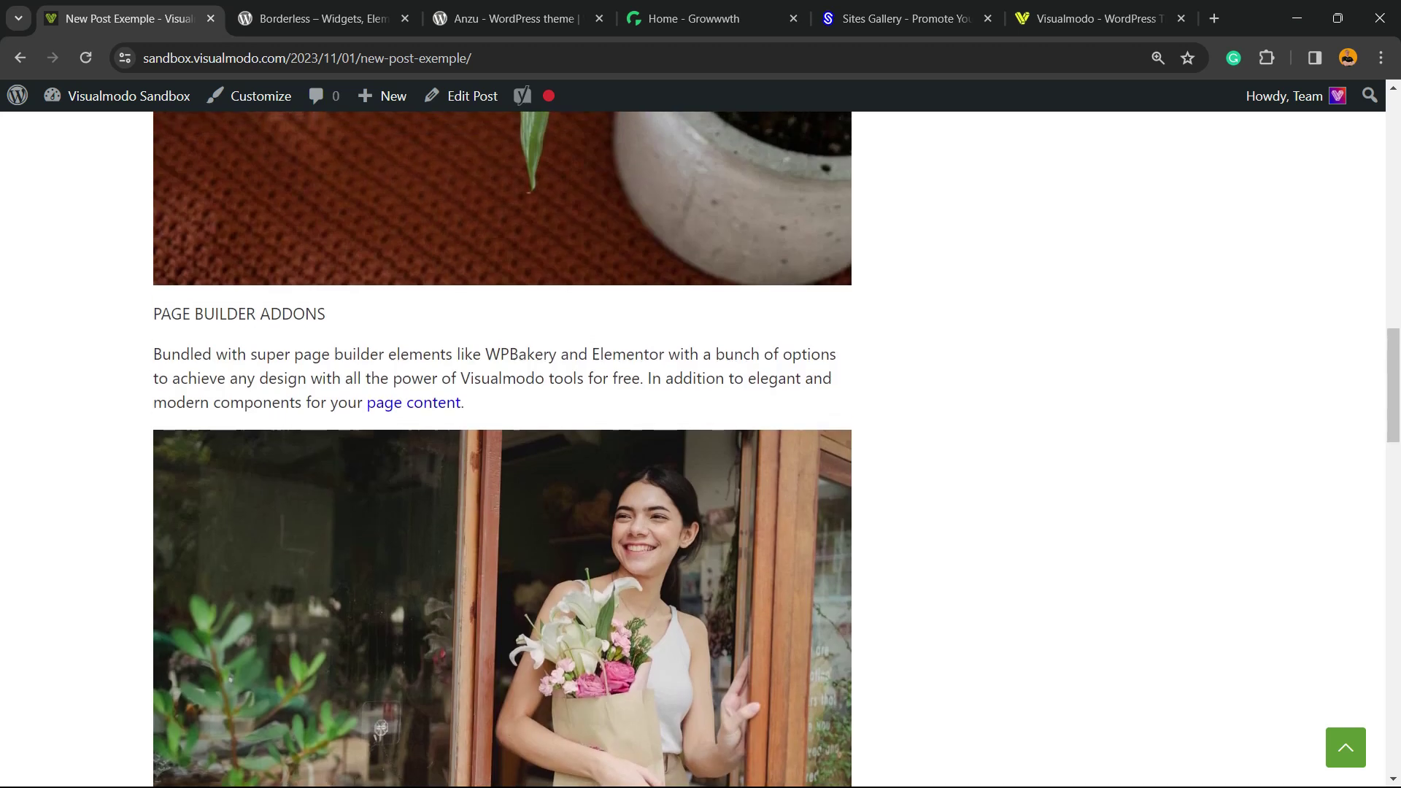
{"action": "scroll", "coordinate": [502, 449], "scroll_direction": "up", "scroll_amount": 8}
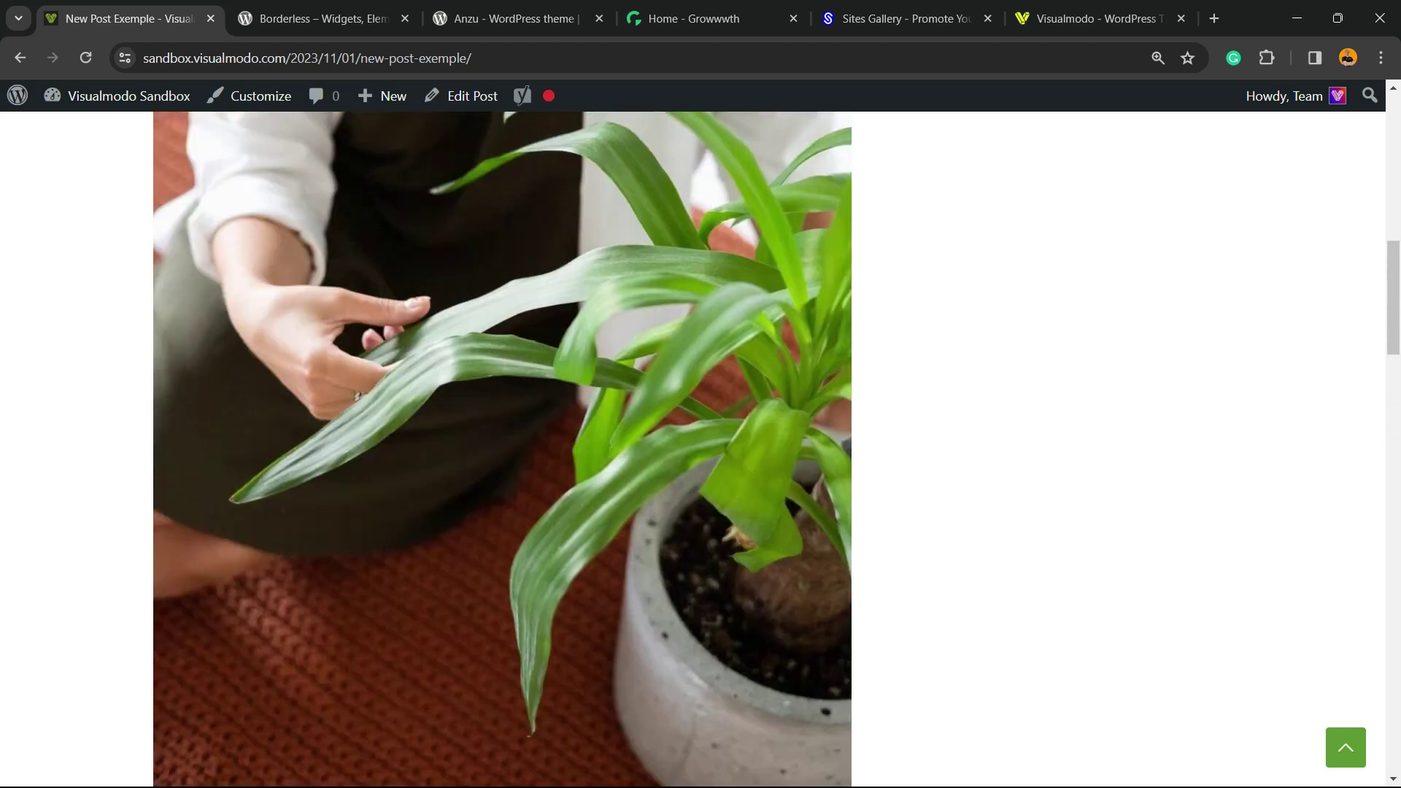
{"action": "scroll", "coordinate": [502, 450], "scroll_direction": "up", "scroll_amount": 10}
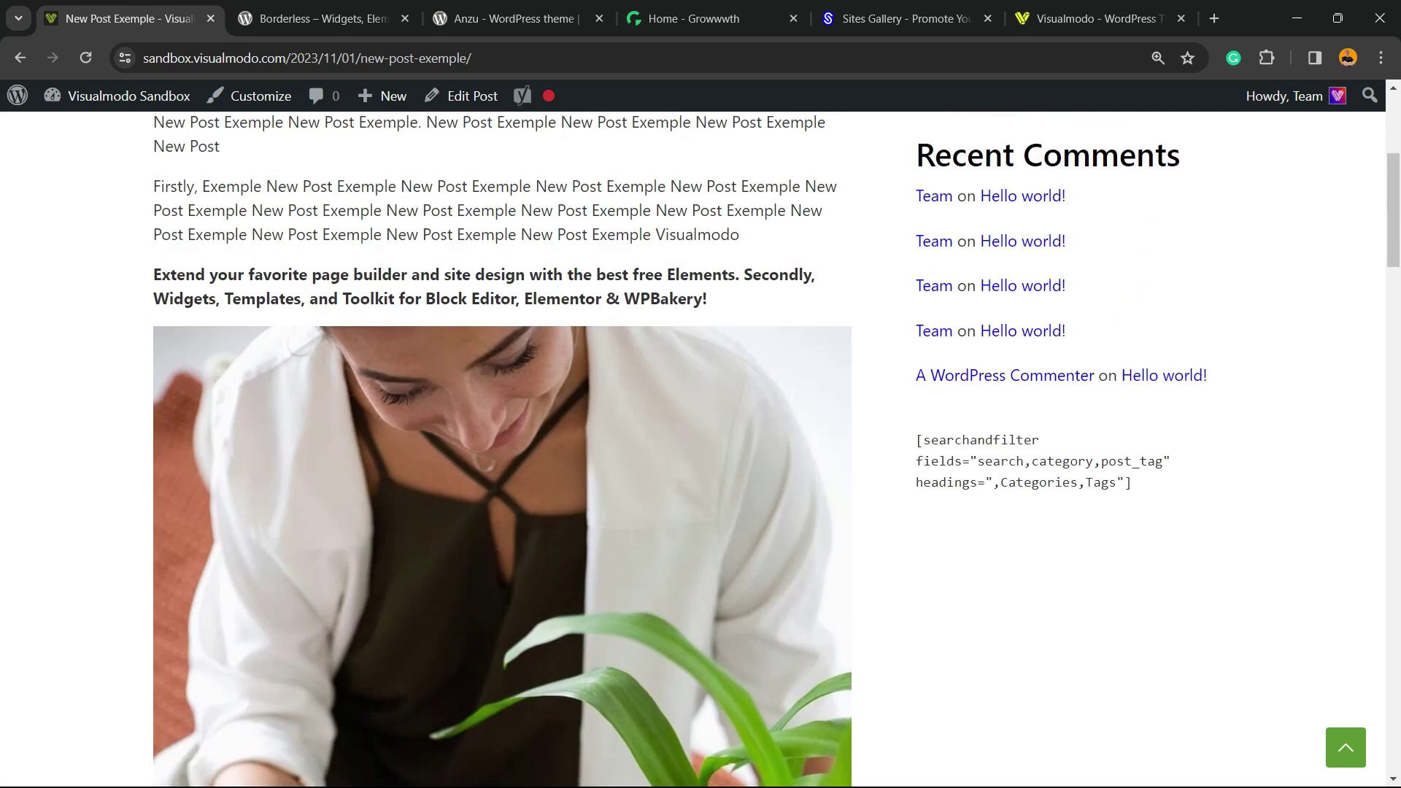
{"action": "scroll", "coordinate": [503, 449], "scroll_direction": "up", "scroll_amount": 5}
{"action": "scroll", "coordinate": [502, 450], "scroll_direction": "down", "scroll_amount": 12}
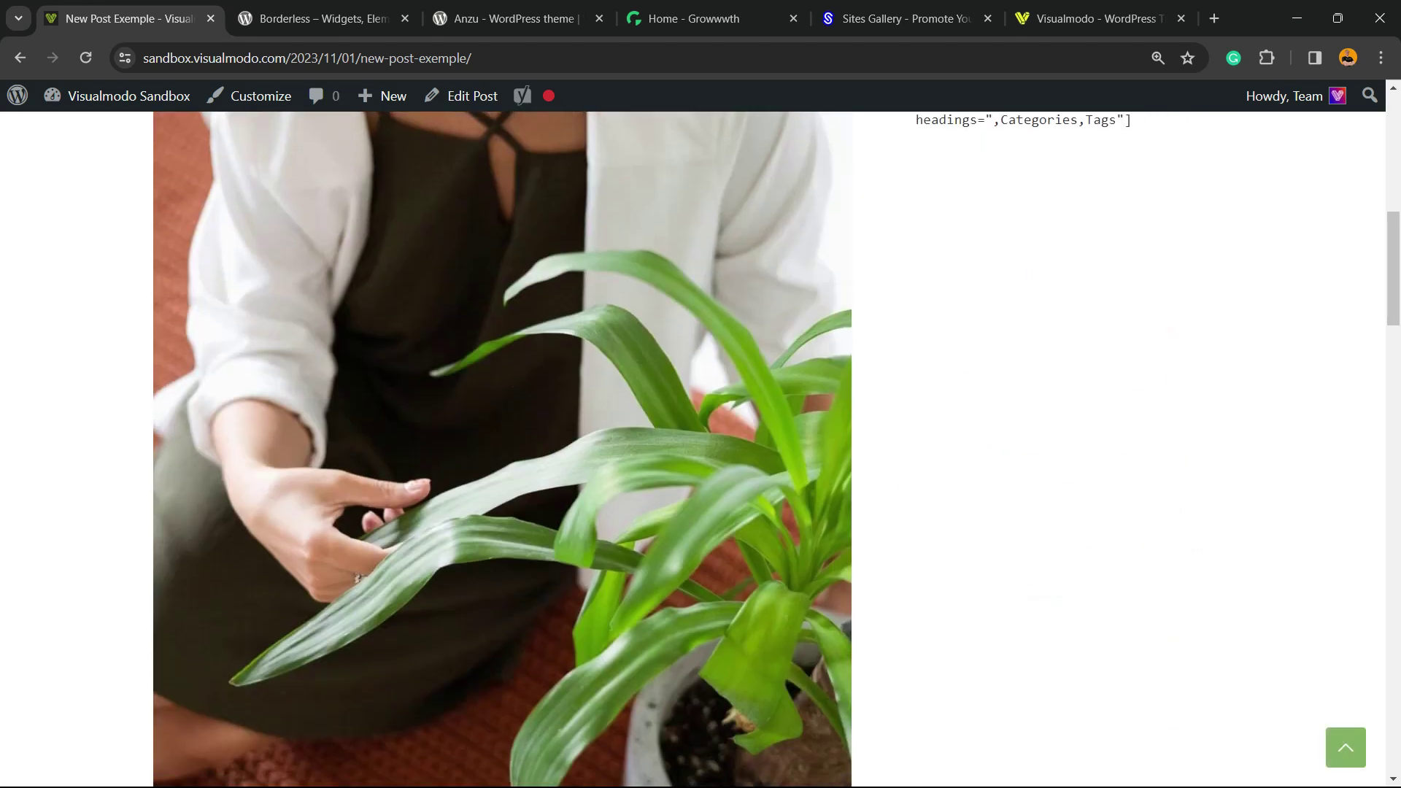
{"action": "scroll", "coordinate": [502, 450], "scroll_direction": "down", "scroll_amount": 7}
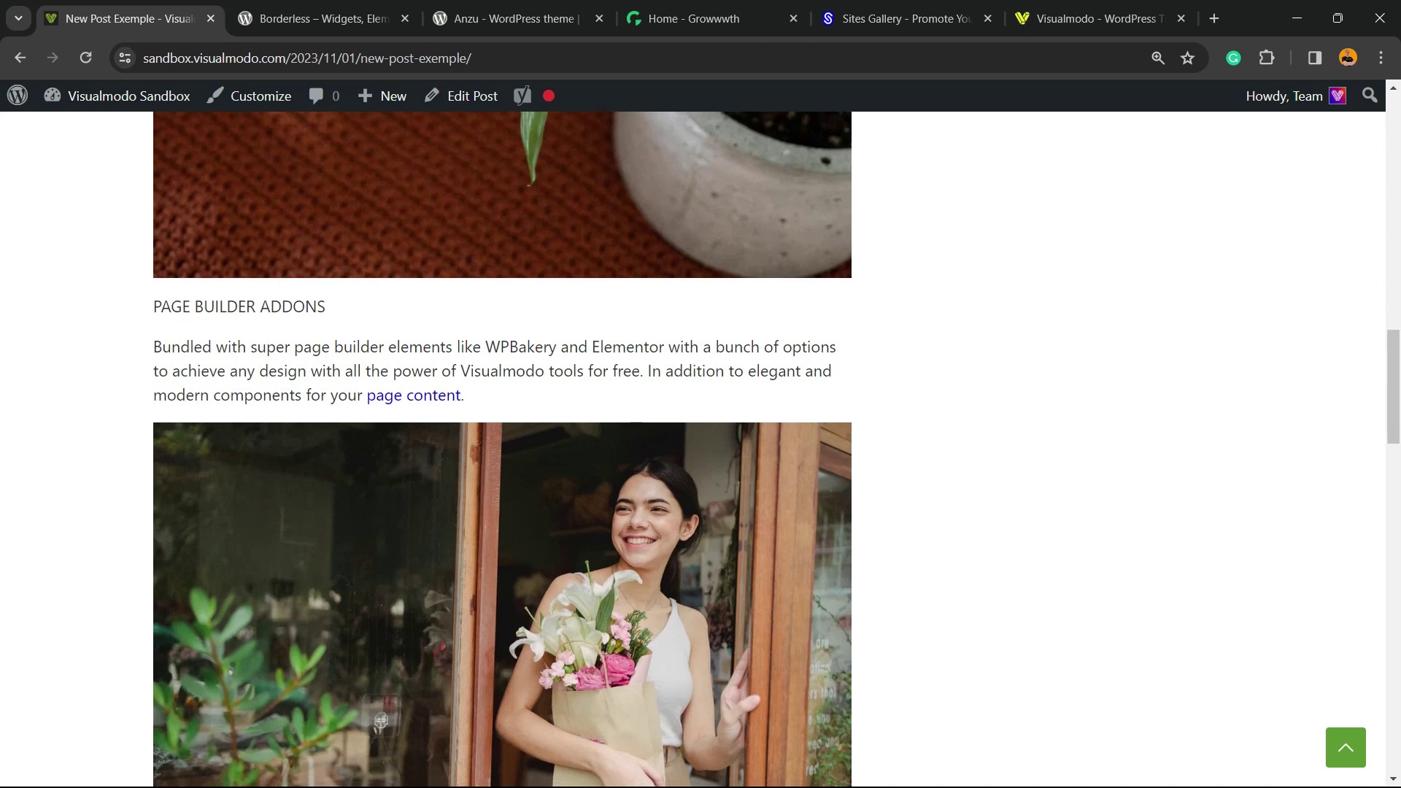
{"action": "scroll", "coordinate": [502, 450], "scroll_direction": "down", "scroll_amount": 5}
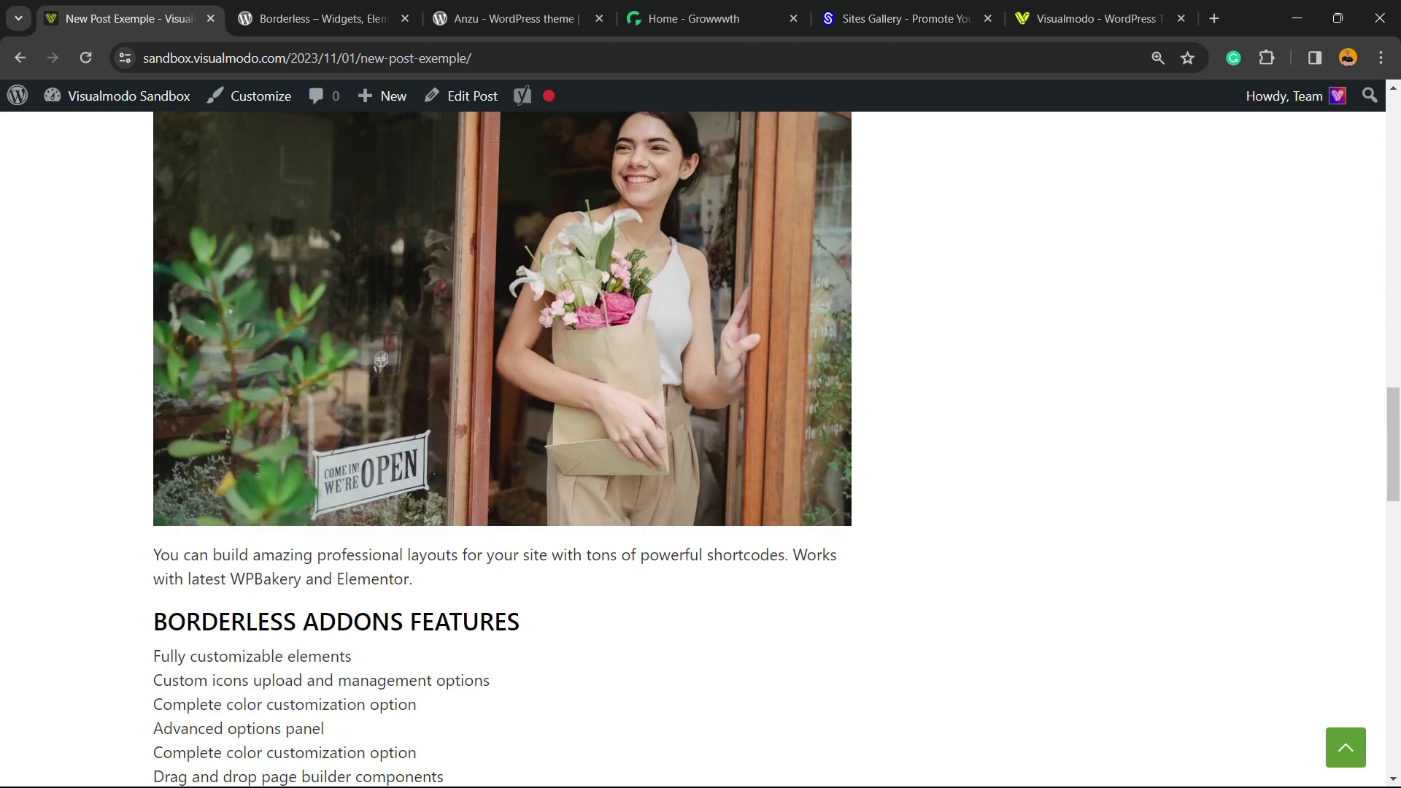
{"action": "right_click", "coordinate": [497, 310]}
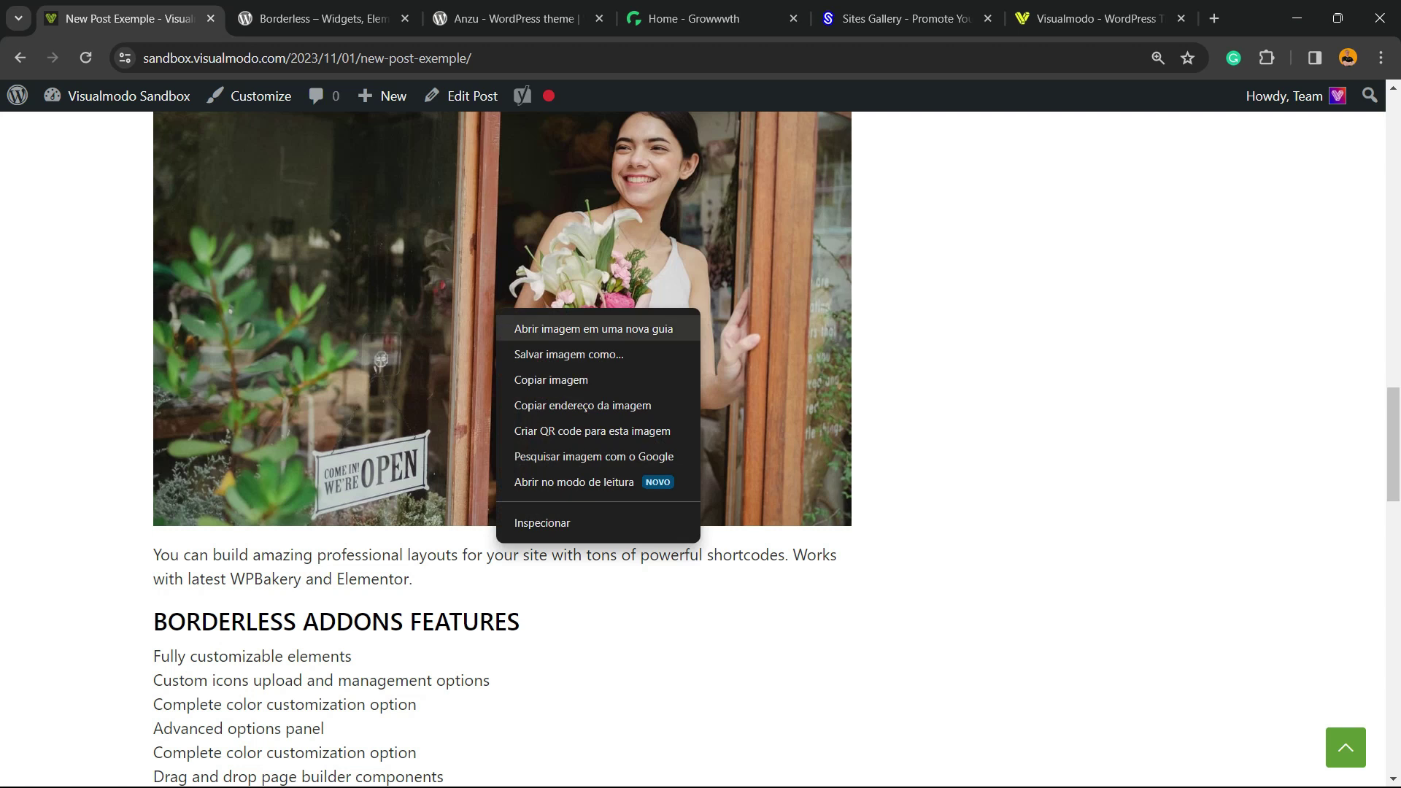
{"action": "key", "text": "Escape"}
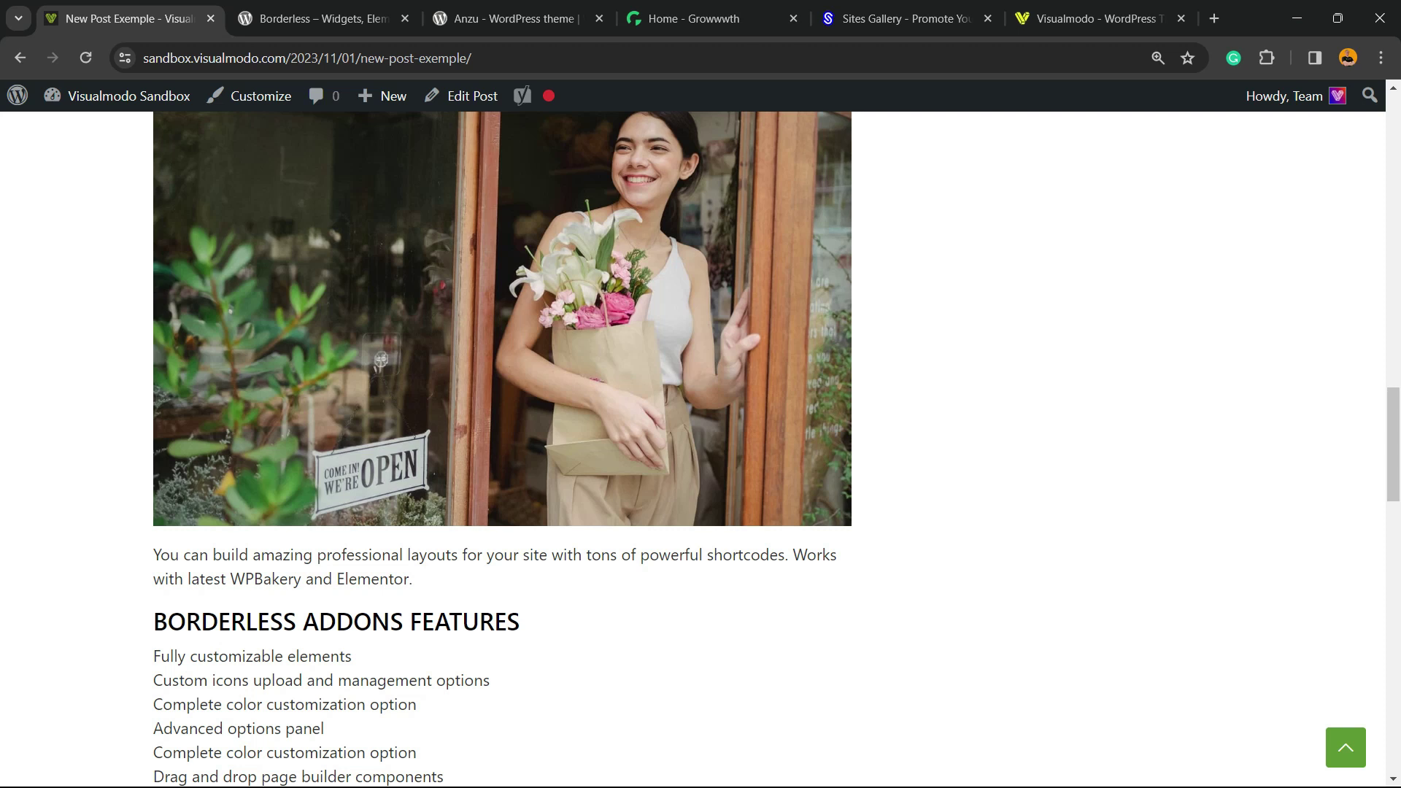
- Select the footer copyright text at the bottom of the post page
{"action": "scroll", "coordinate": [777, 449], "scroll_direction": "up", "scroll_amount": 15}
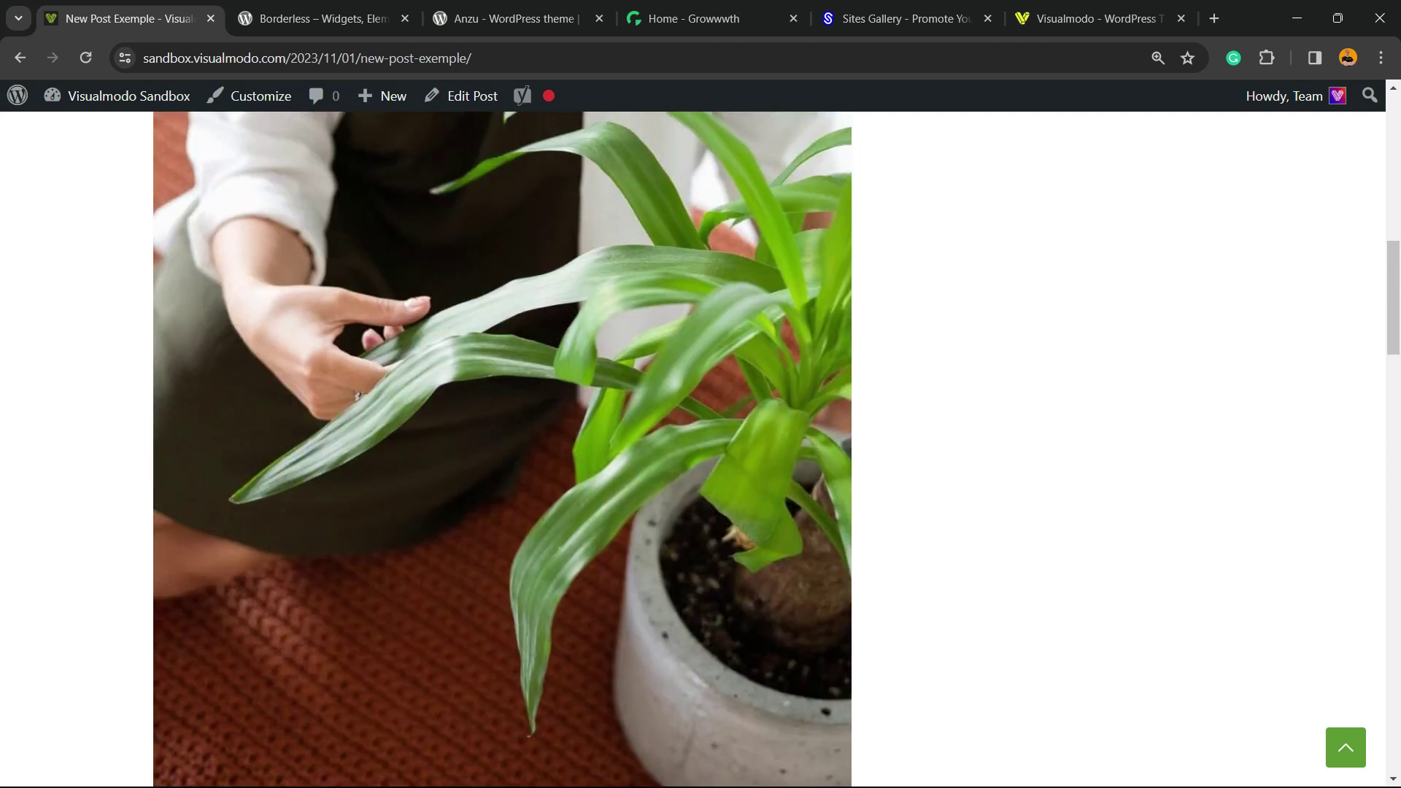
{"action": "scroll", "coordinate": [502, 450], "scroll_direction": "up", "scroll_amount": 15}
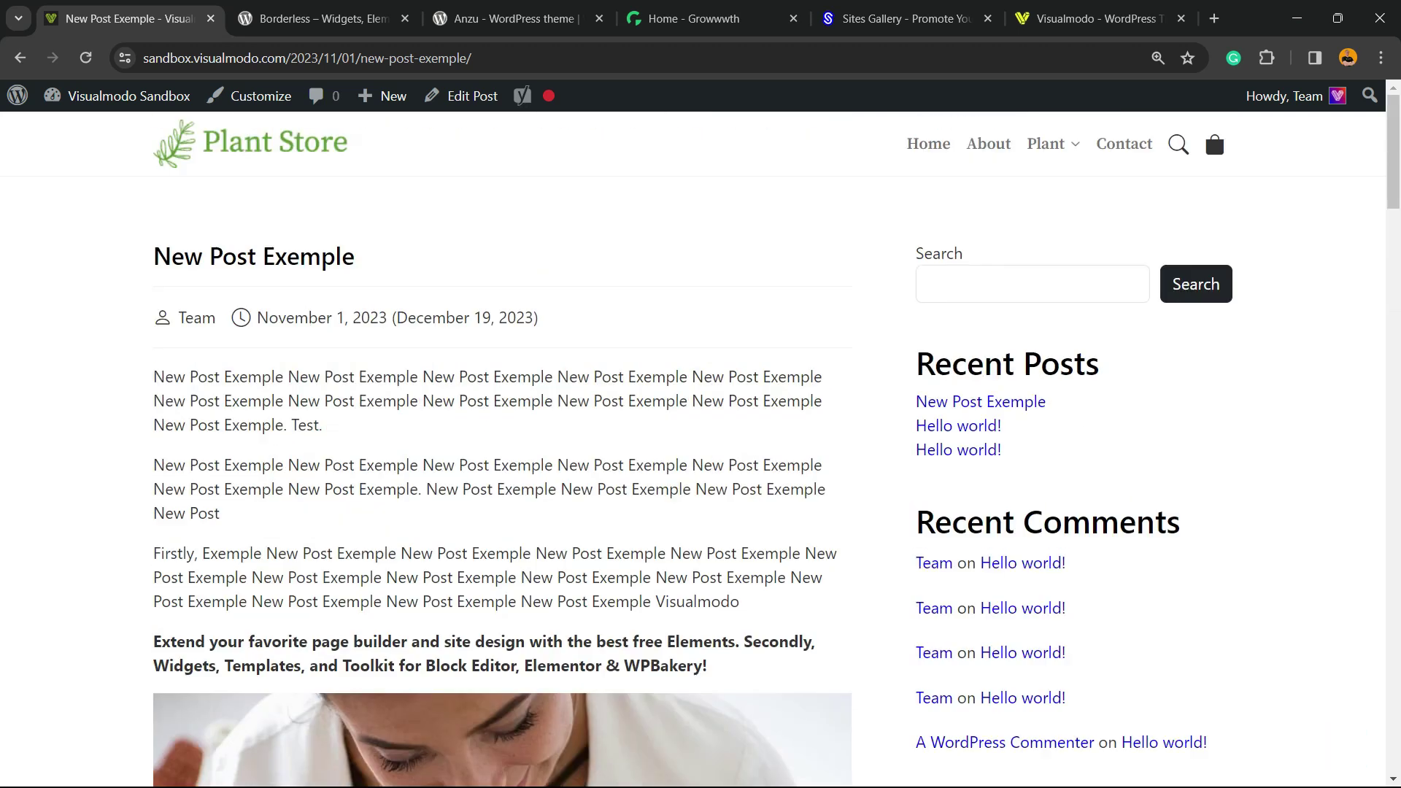
{"action": "scroll", "coordinate": [502, 449], "scroll_direction": "down", "scroll_amount": 20}
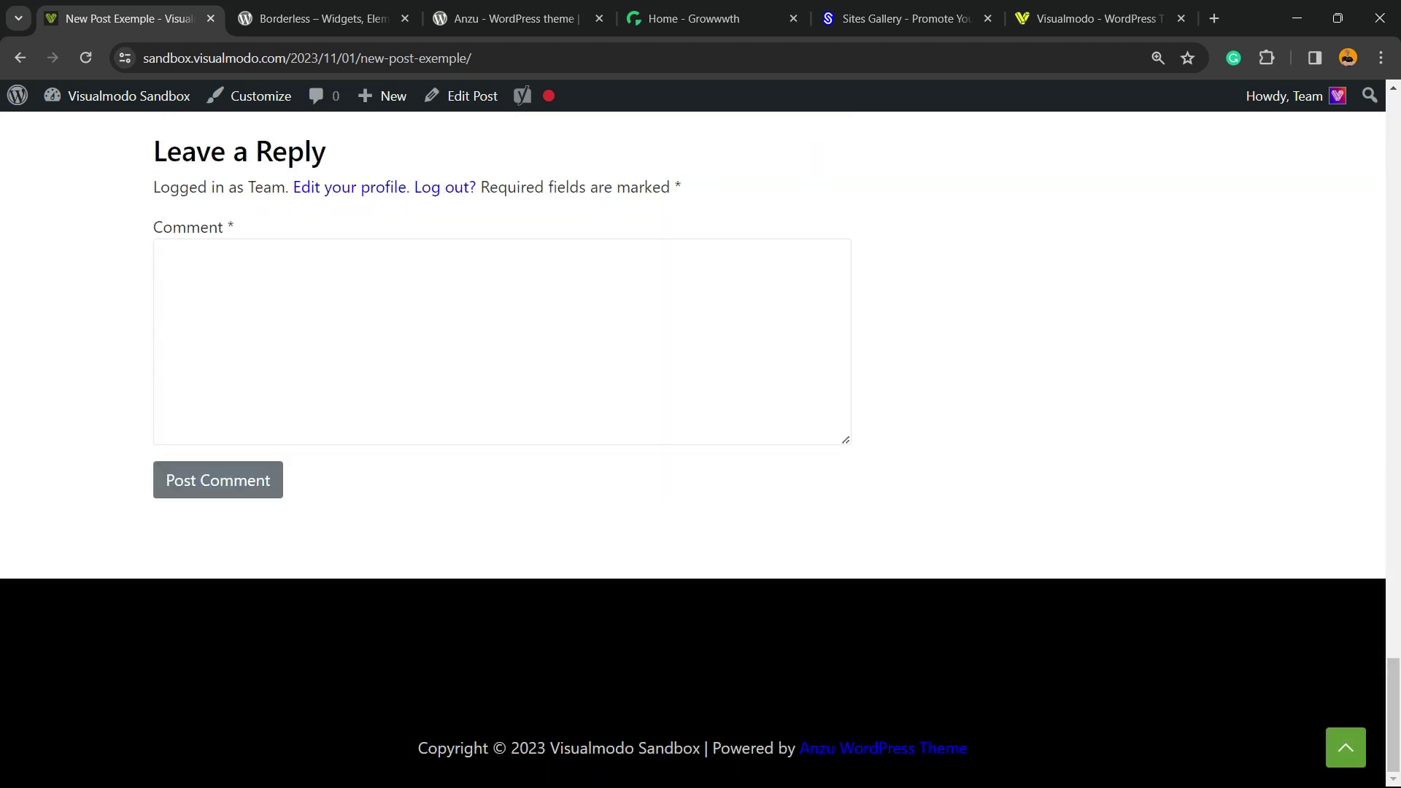
{"action": "scroll", "coordinate": [565, 436], "scroll_direction": "up", "scroll_amount": 20}
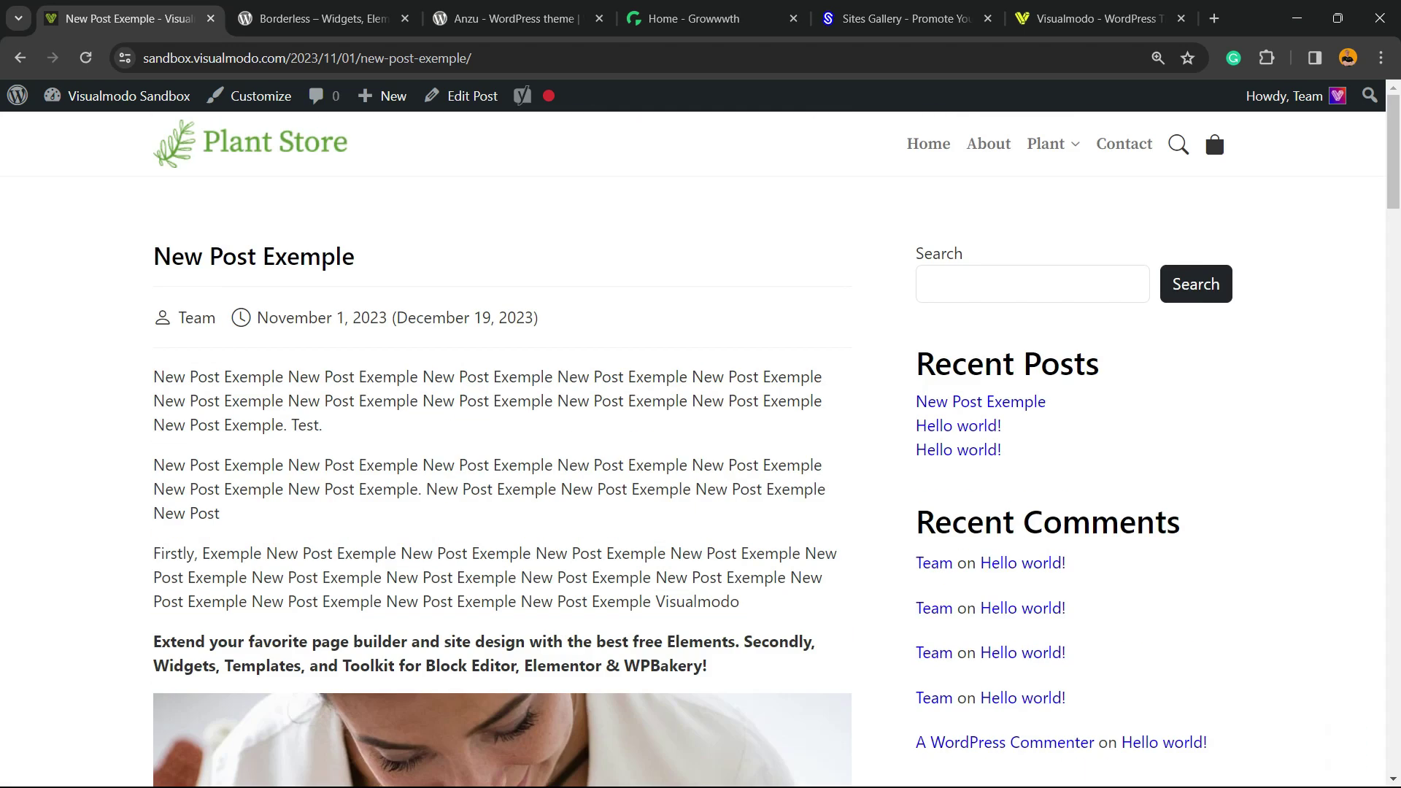
{"action": "scroll", "coordinate": [503, 449], "scroll_direction": "down", "scroll_amount": 20}
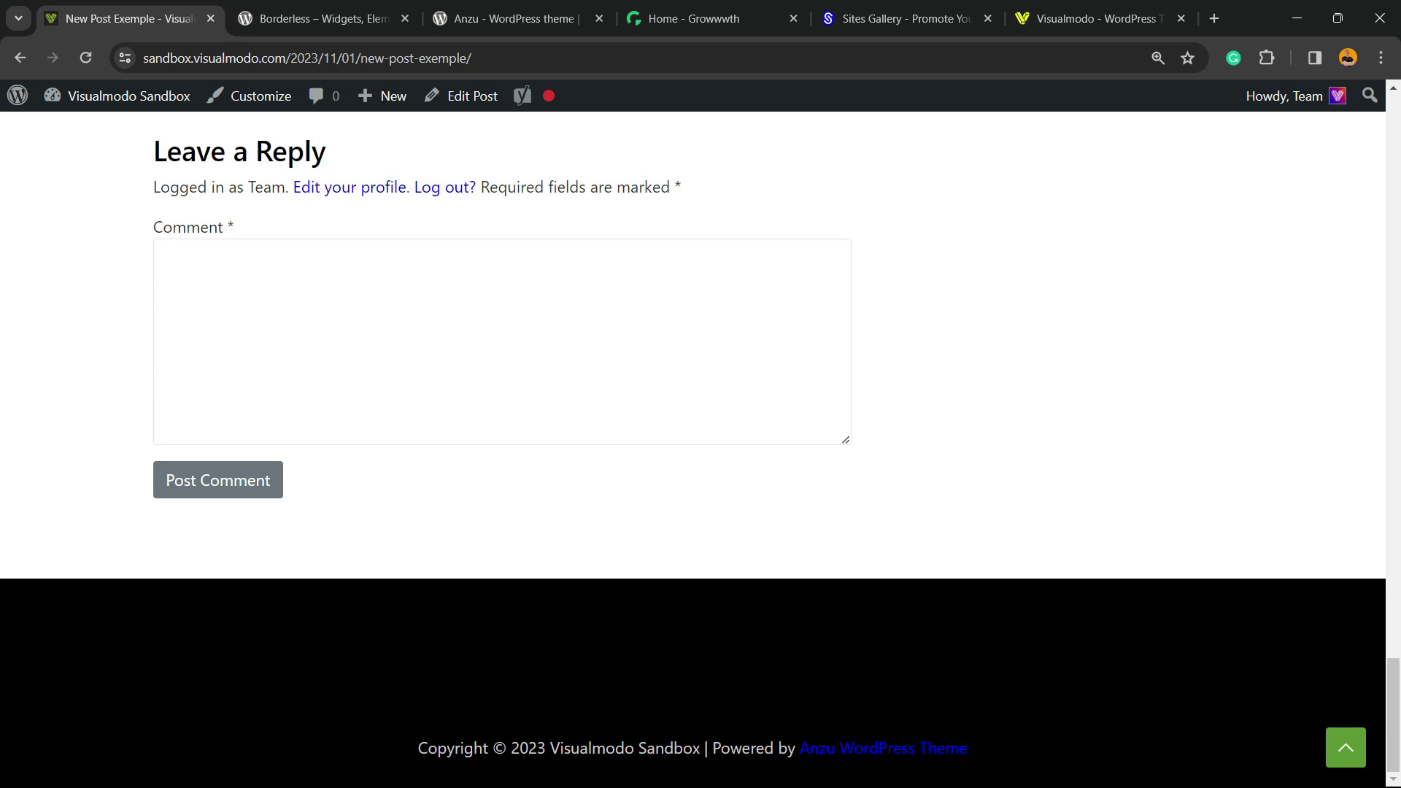
{"action": "left_click_drag", "start_coordinate": [418, 748], "coordinate": [683, 748]}
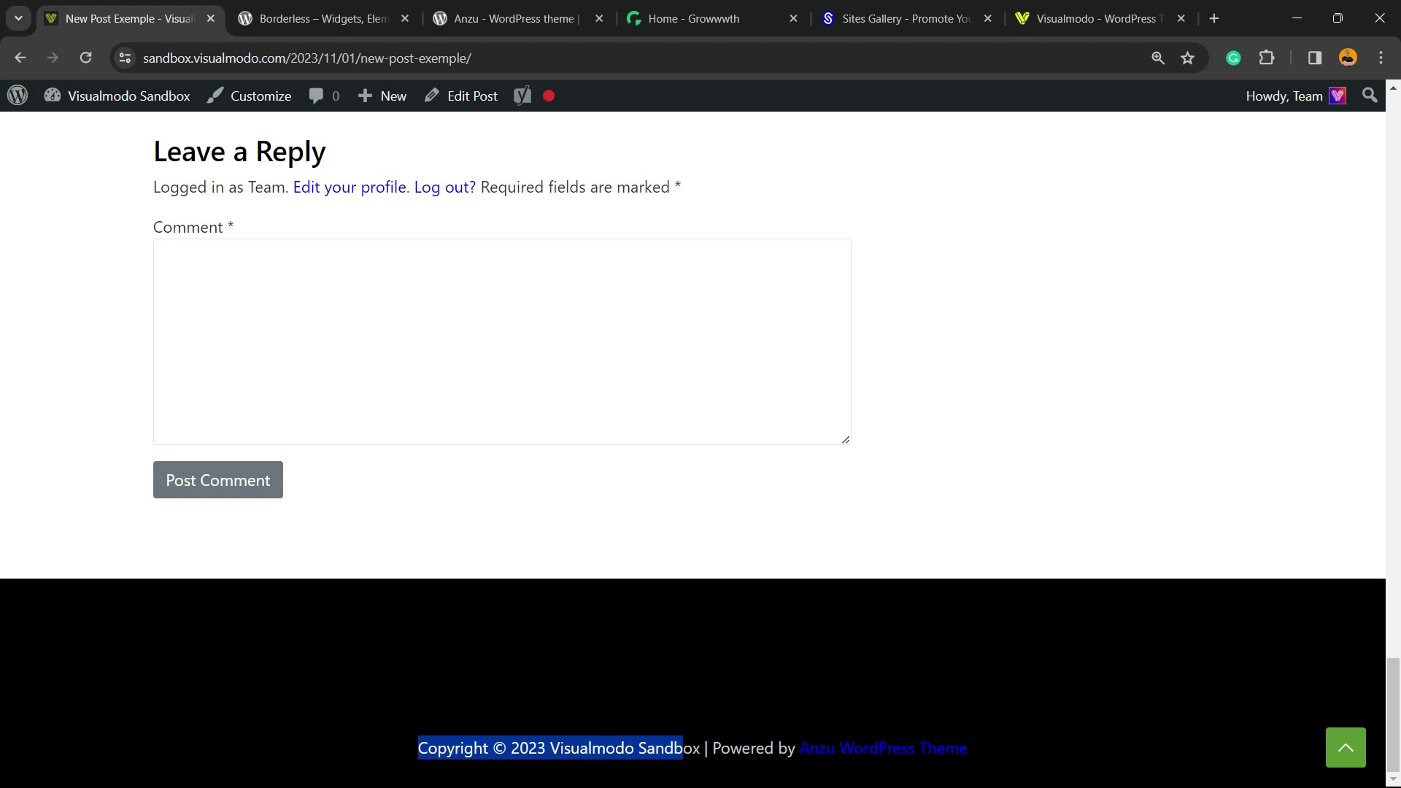
- Test twice whether the plant photo can be saved, dismissing its image options each time
{"action": "scroll", "coordinate": [502, 437], "scroll_direction": "up", "scroll_amount": 15}
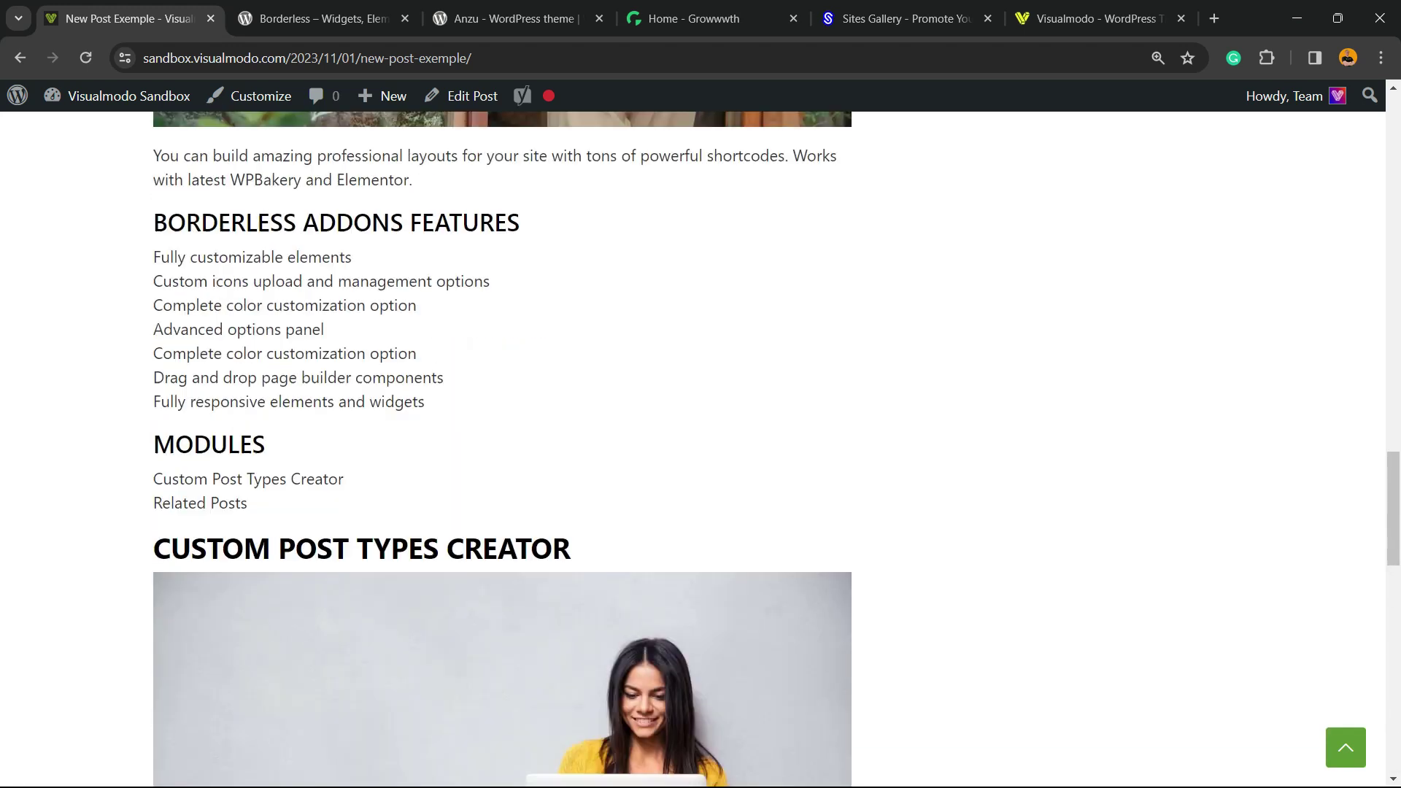
{"action": "scroll", "coordinate": [502, 438], "scroll_direction": "up", "scroll_amount": 20}
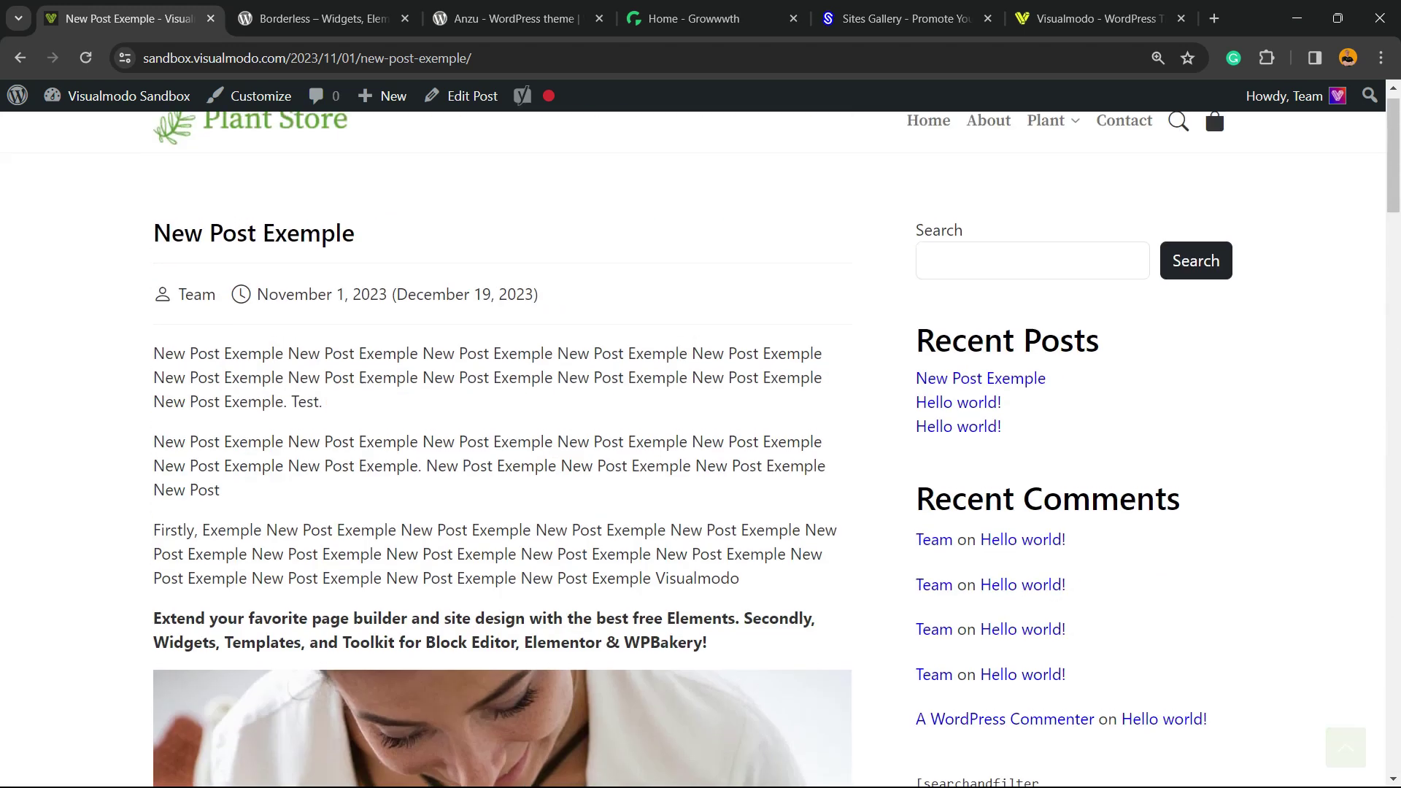
{"action": "scroll", "coordinate": [502, 438], "scroll_direction": "down", "scroll_amount": 9}
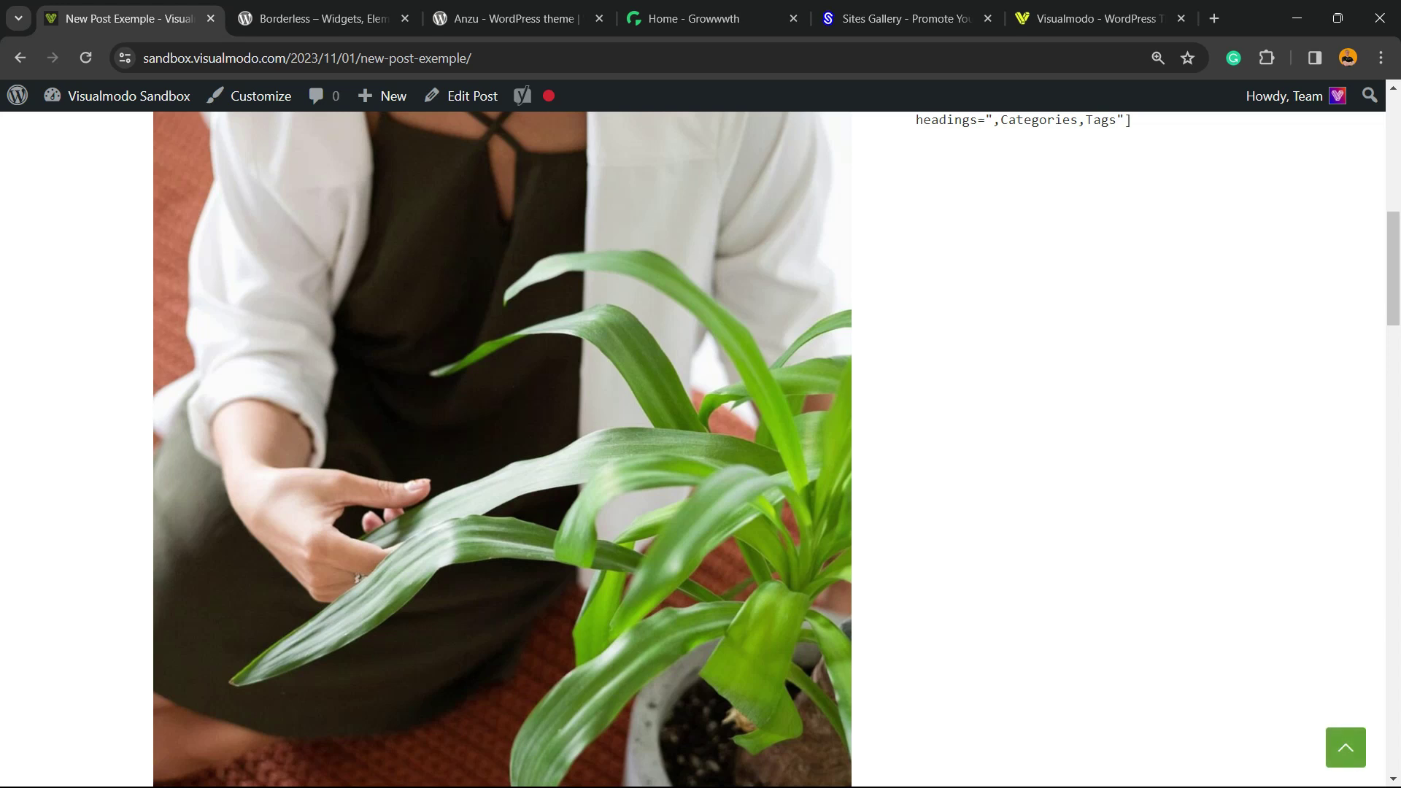
{"action": "scroll", "coordinate": [502, 438], "scroll_direction": "up", "scroll_amount": 10}
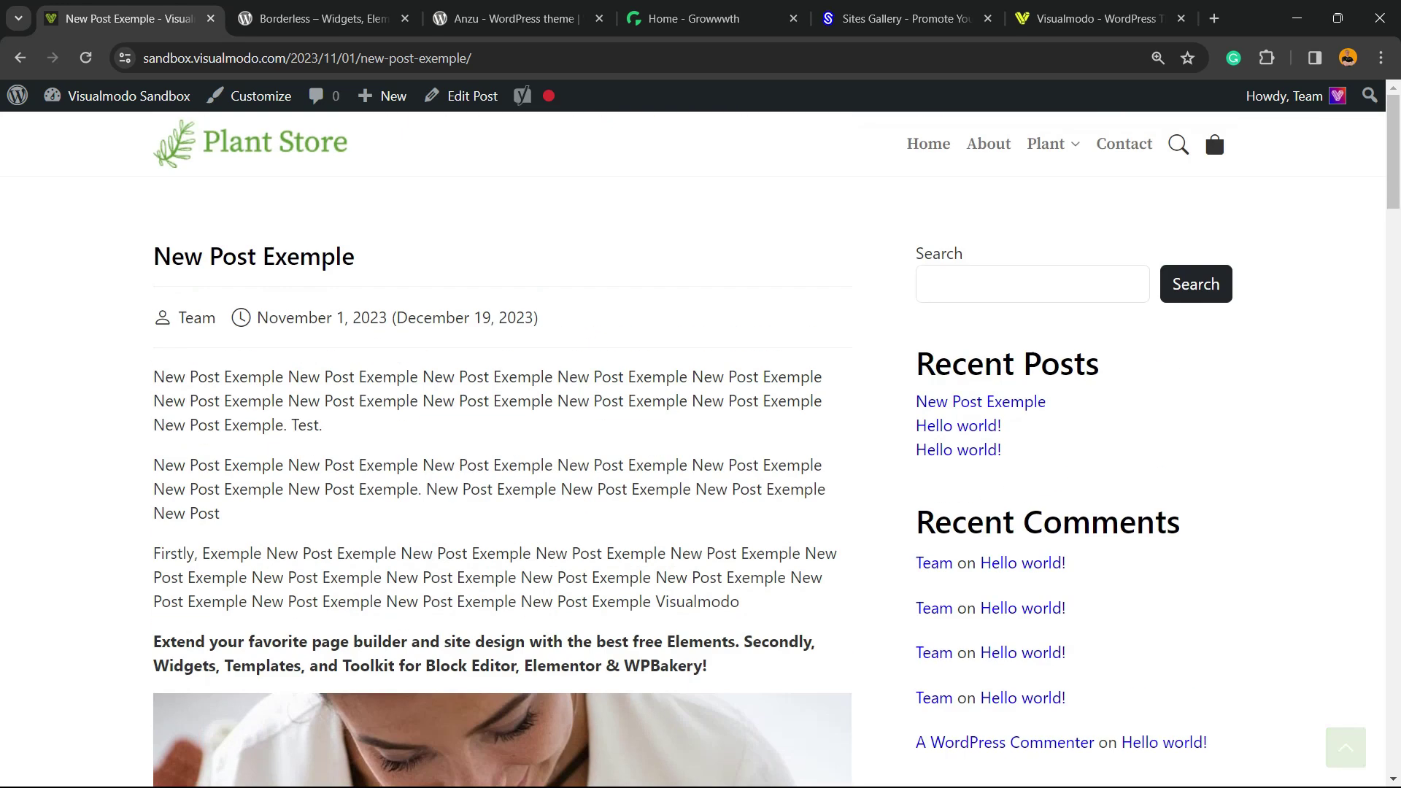
{"action": "scroll", "coordinate": [502, 438], "scroll_direction": "down", "scroll_amount": 3}
{"action": "right_click", "coordinate": [459, 406]}
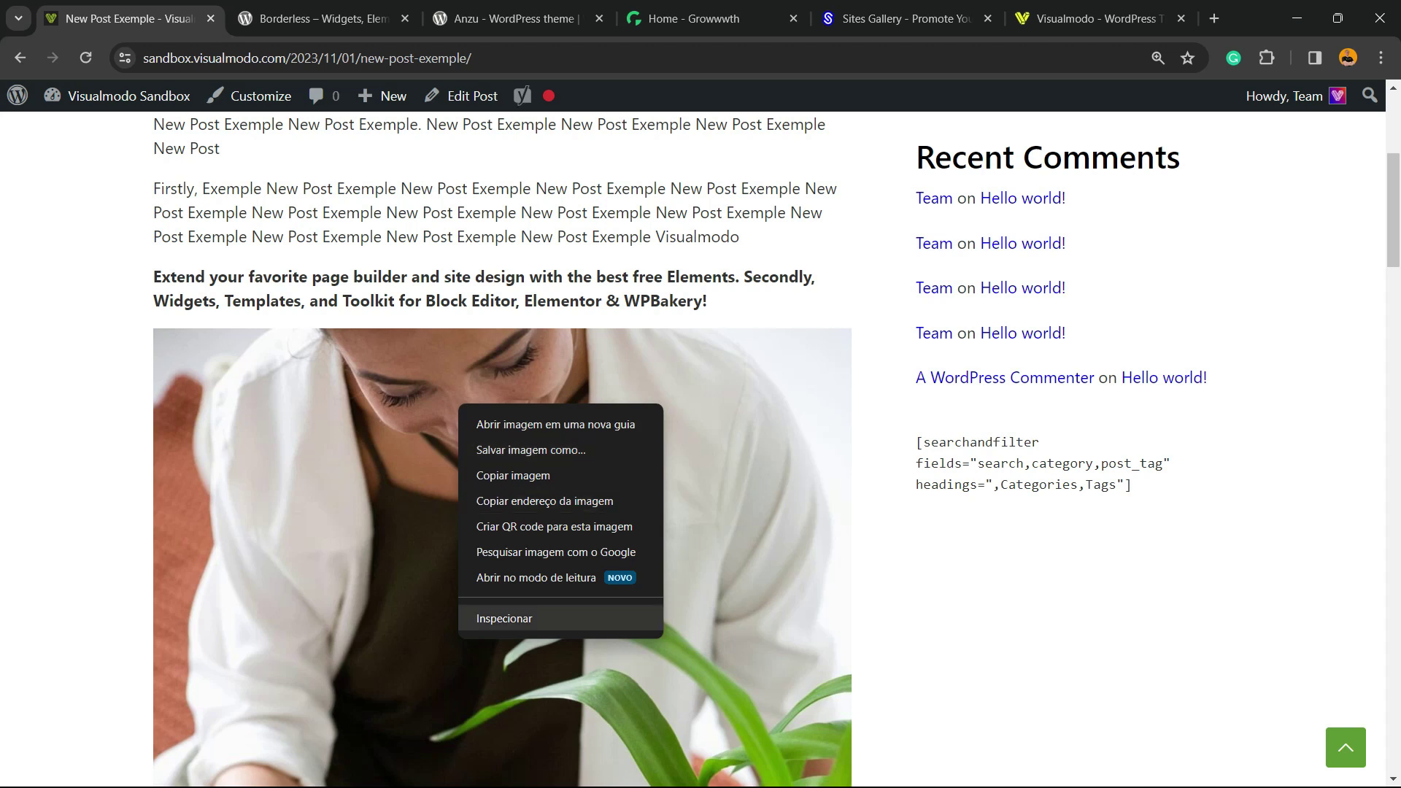
{"action": "key", "text": "Escape"}
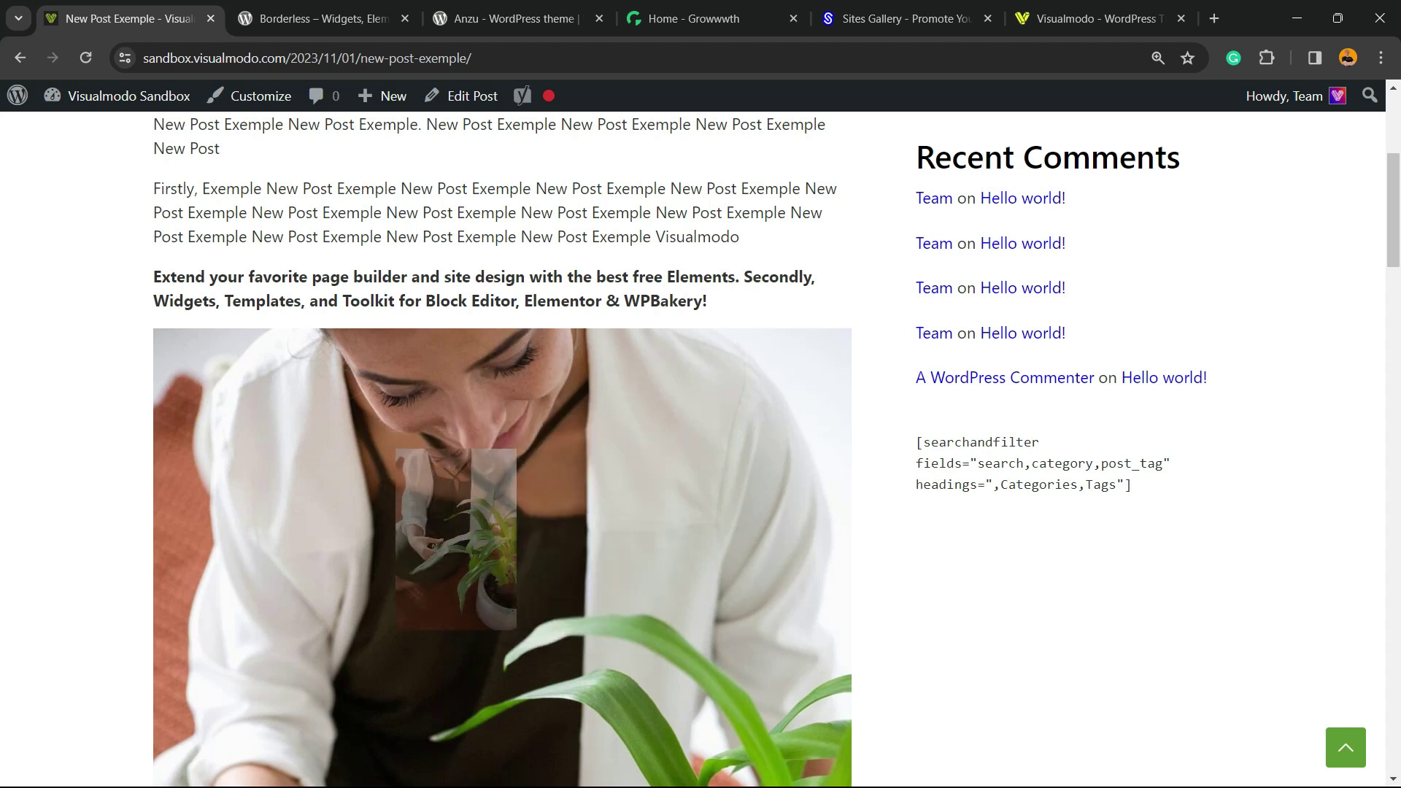
{"action": "right_click", "coordinate": [462, 372]}
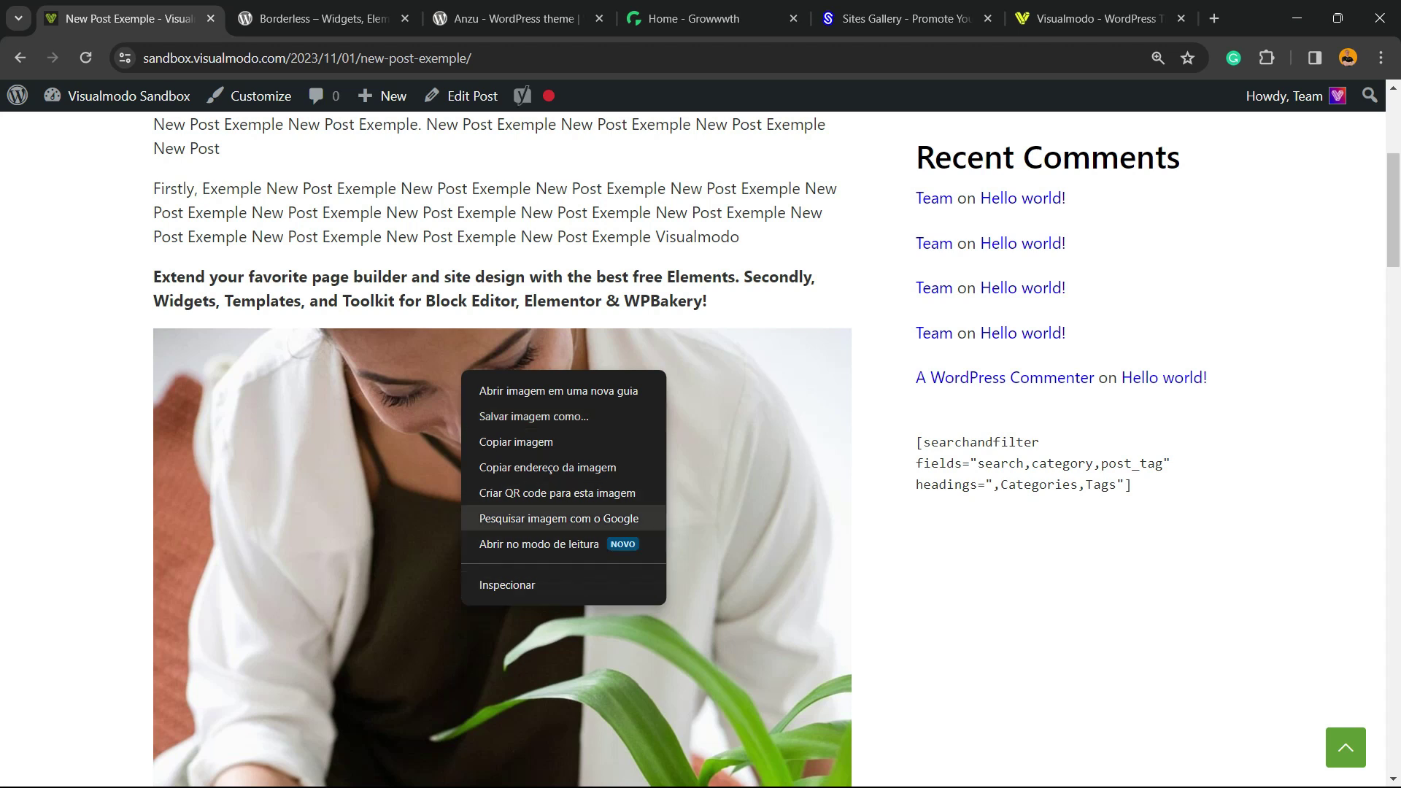
{"action": "left_click", "coordinate": [534, 416]}
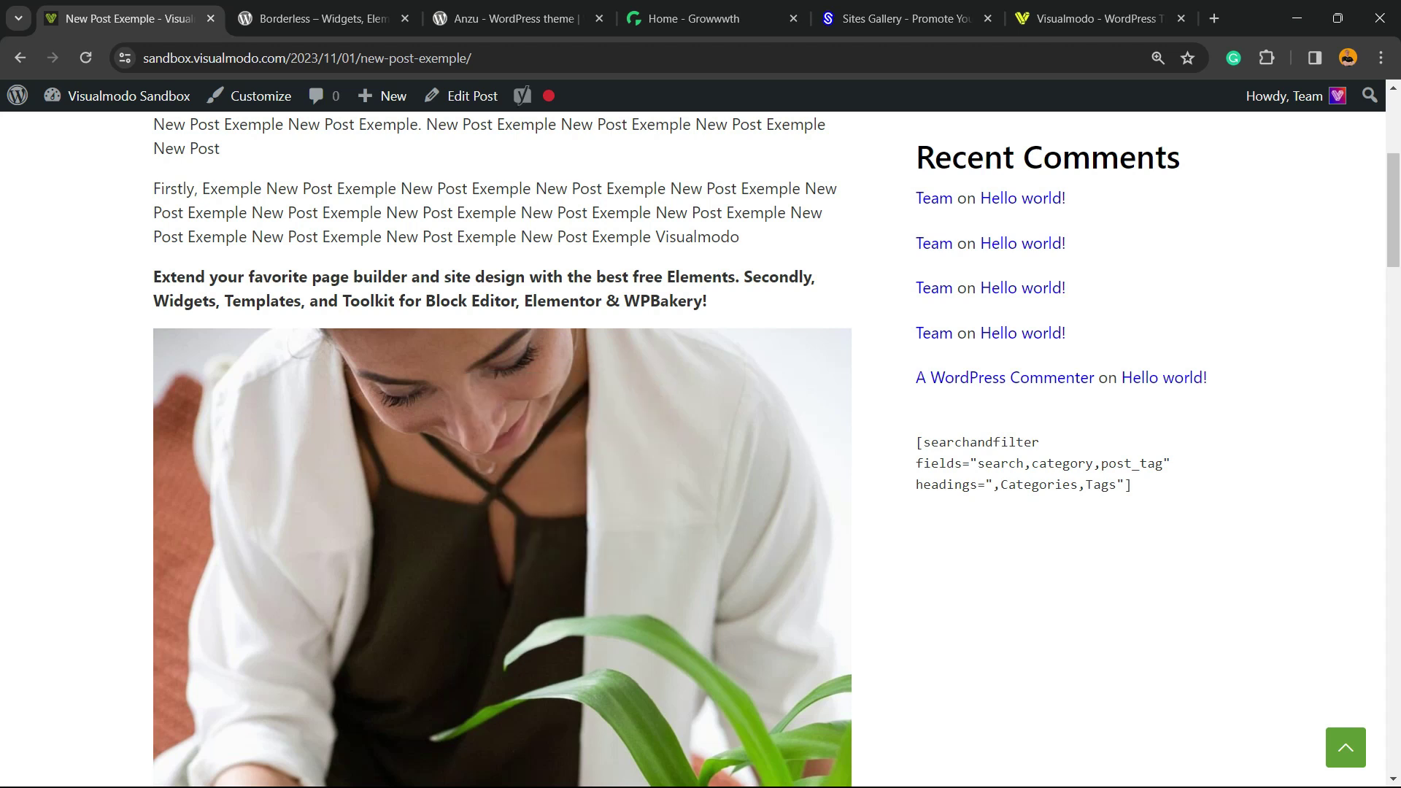
- Go to the admin dashboard, then to Plugins > Add New Plugin
{"action": "left_click", "coordinate": [18, 18]}
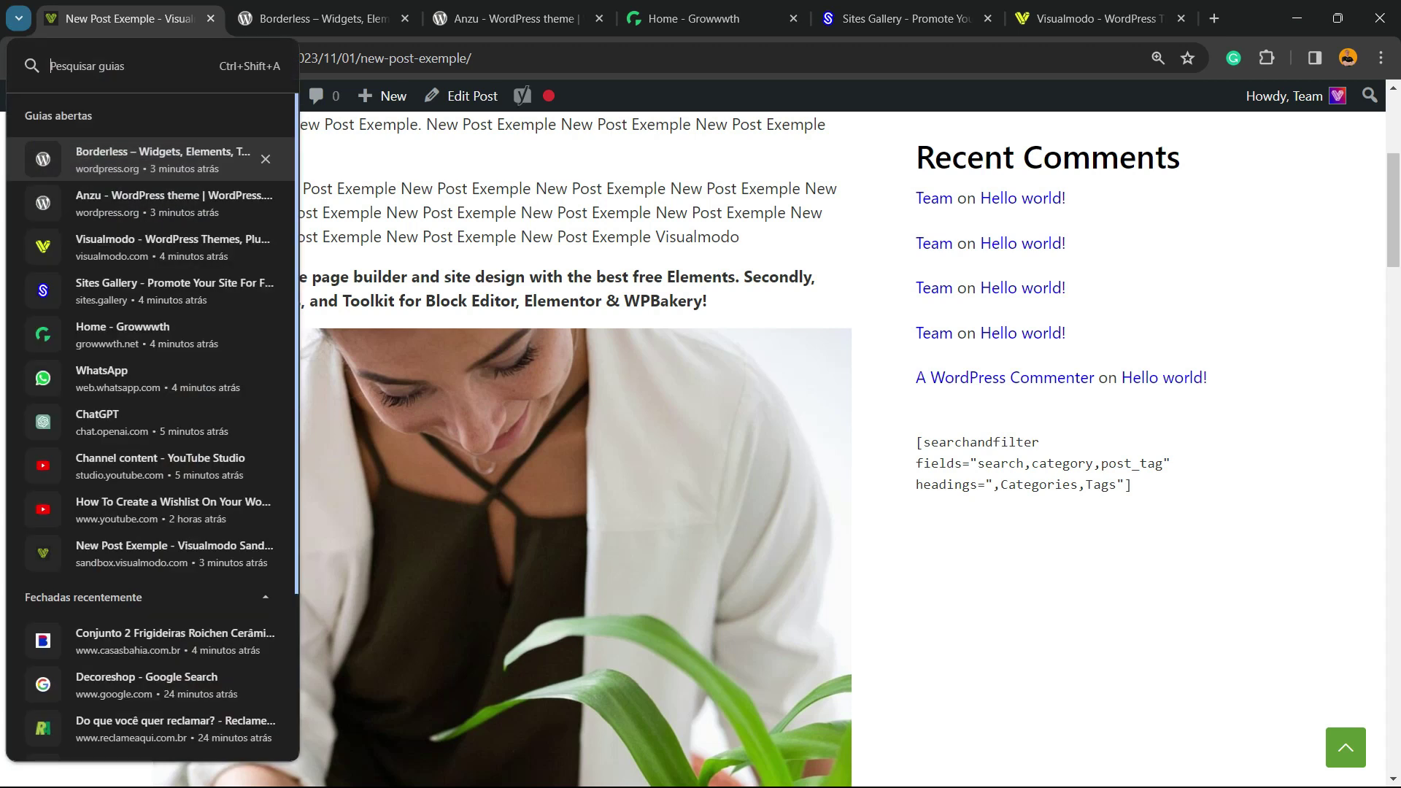
{"action": "left_click", "coordinate": [18, 18]}
{"action": "left_click", "coordinate": [78, 129]}
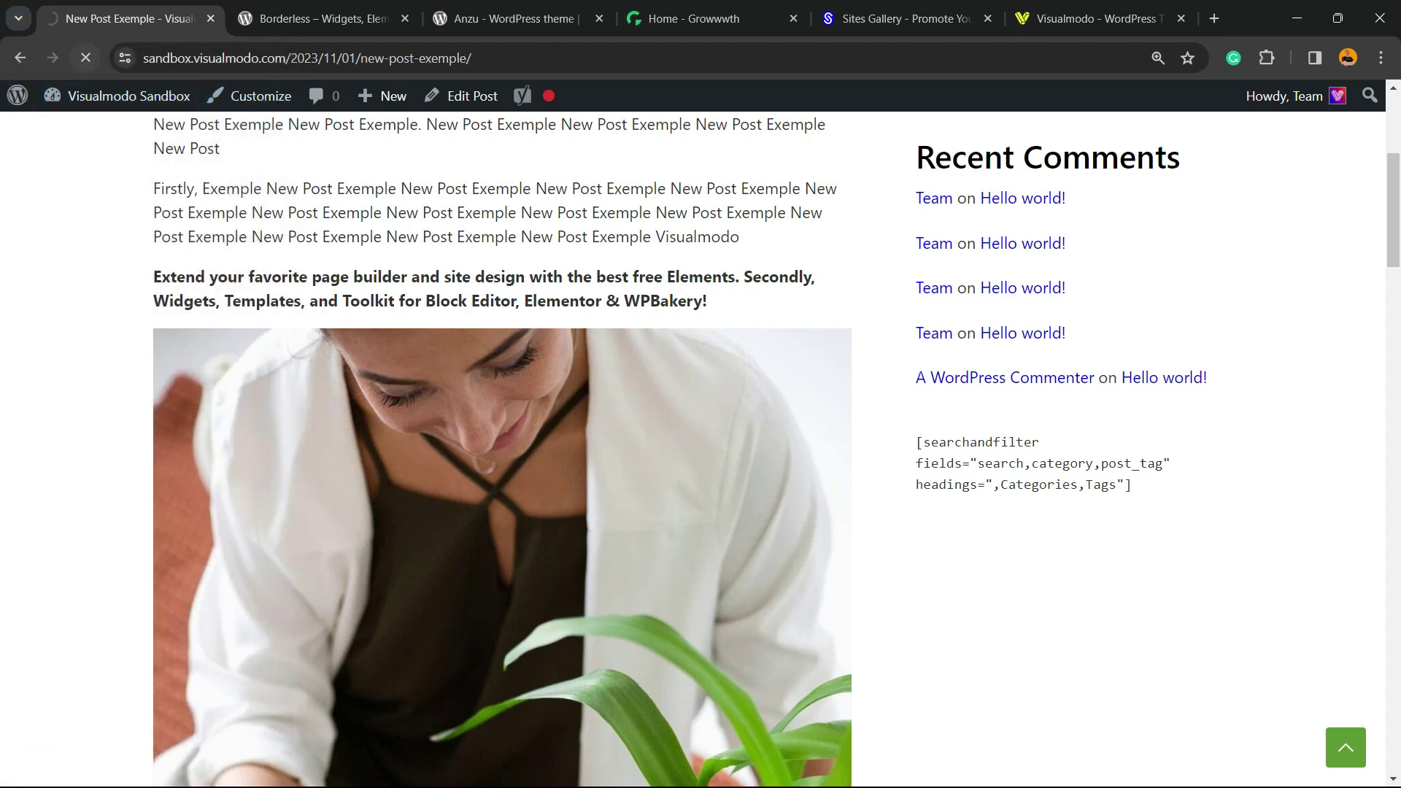
{"action": "scroll", "coordinate": [66, 336], "scroll_direction": "down", "scroll_amount": 4}
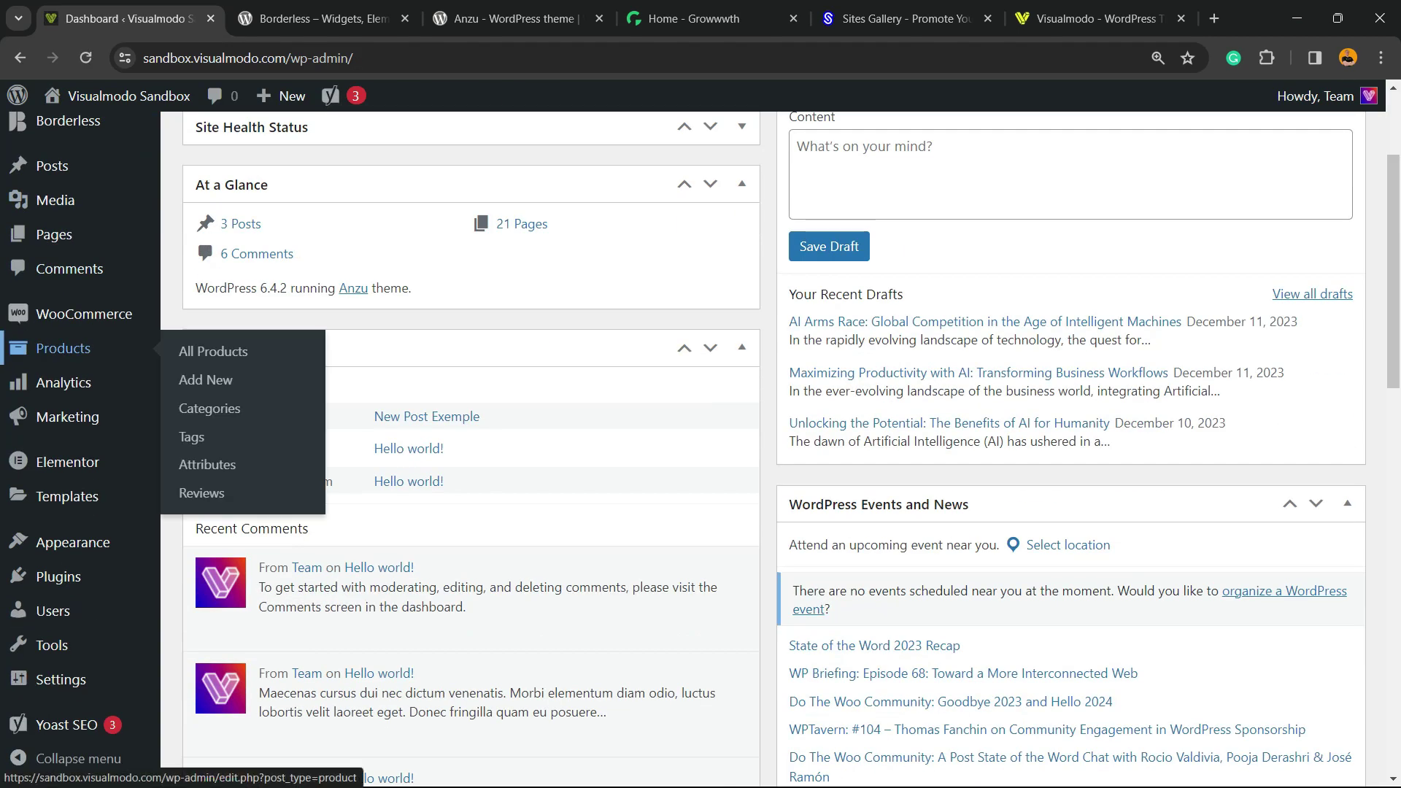
{"action": "scroll", "coordinate": [66, 461], "scroll_direction": "down", "scroll_amount": 1}
{"action": "mouse_move", "coordinate": [58, 577]}
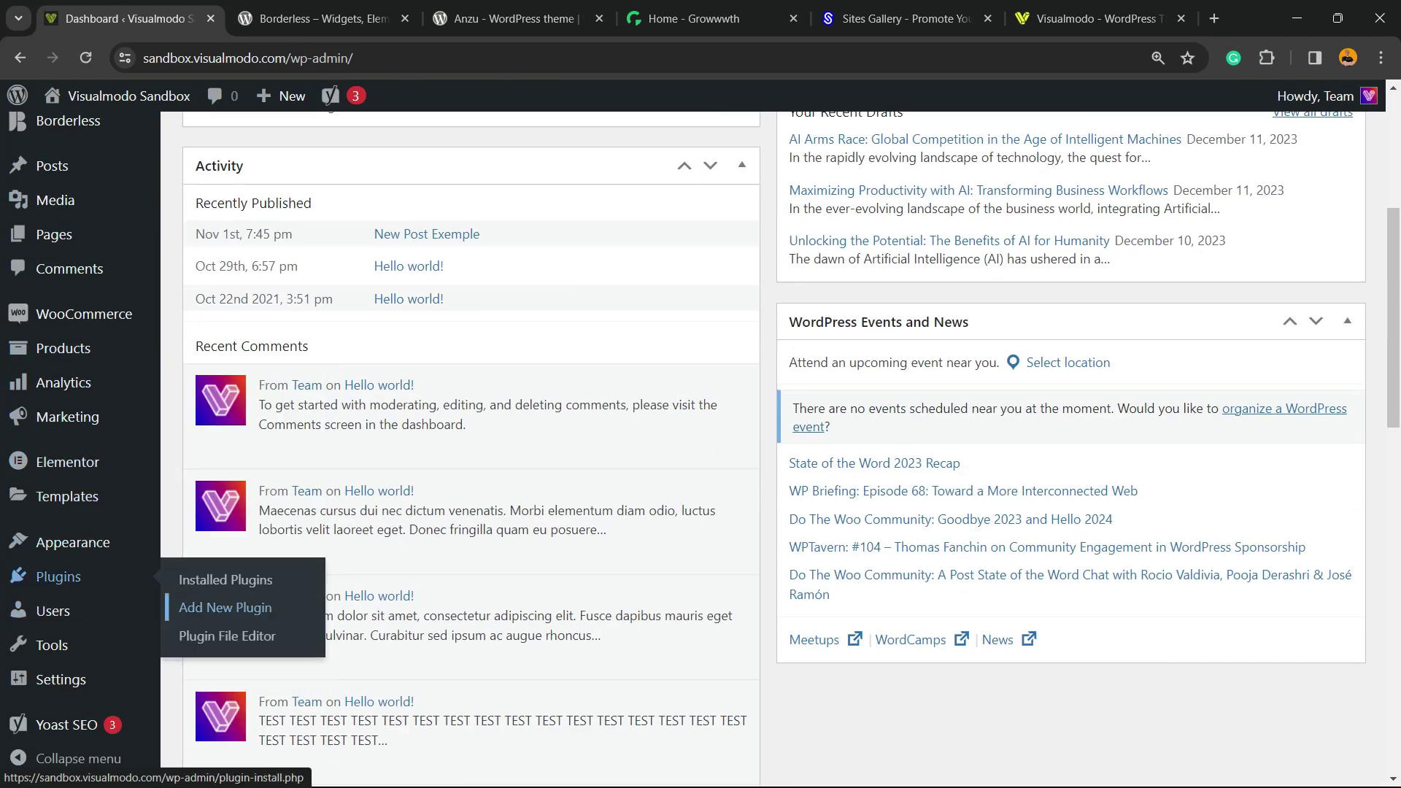
{"action": "left_click", "coordinate": [240, 610]}
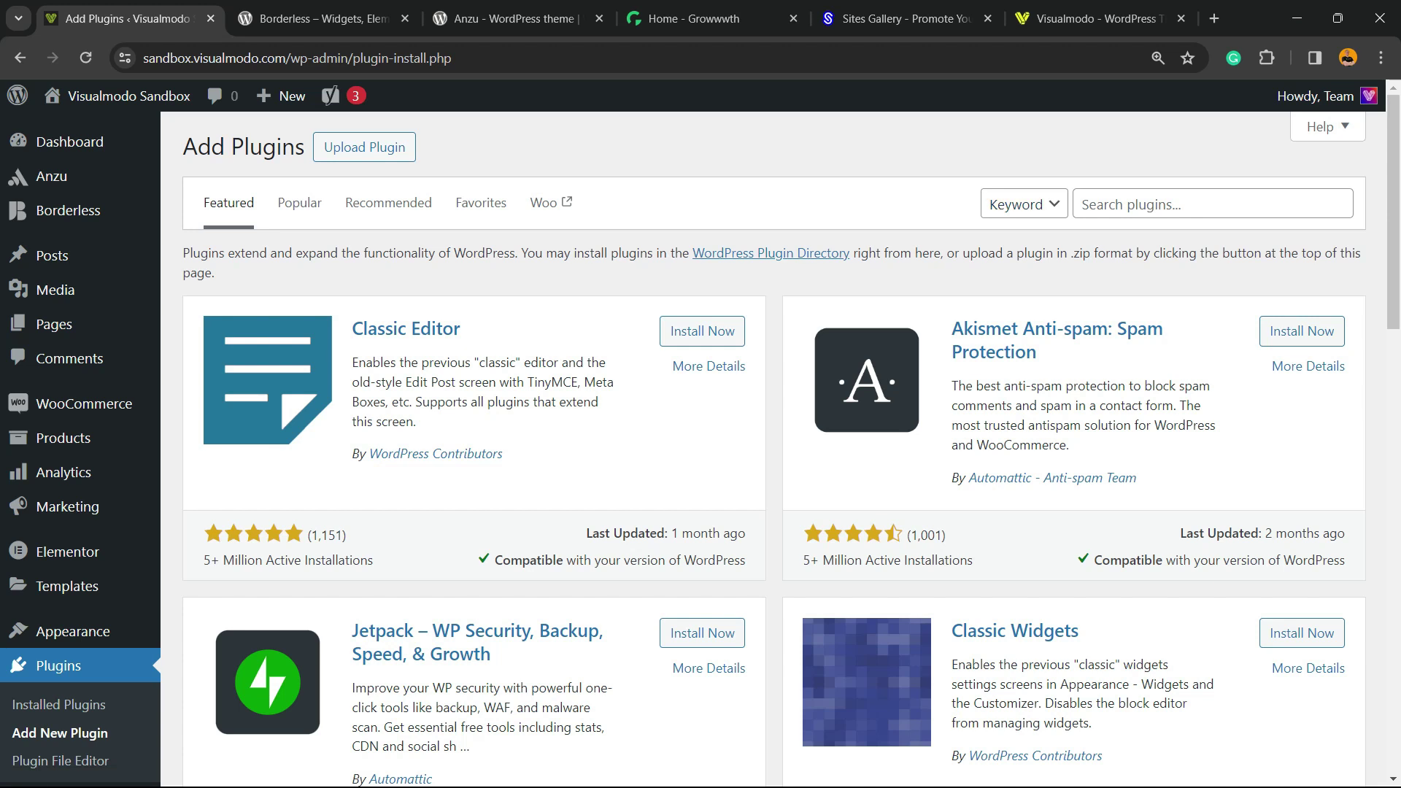
- Search the directory for 'No Right Click Images Plugin', install it and activate it
{"action": "left_click", "coordinate": [1153, 205]}
{"action": "type", "text": "No Right Click Images Plugin"}
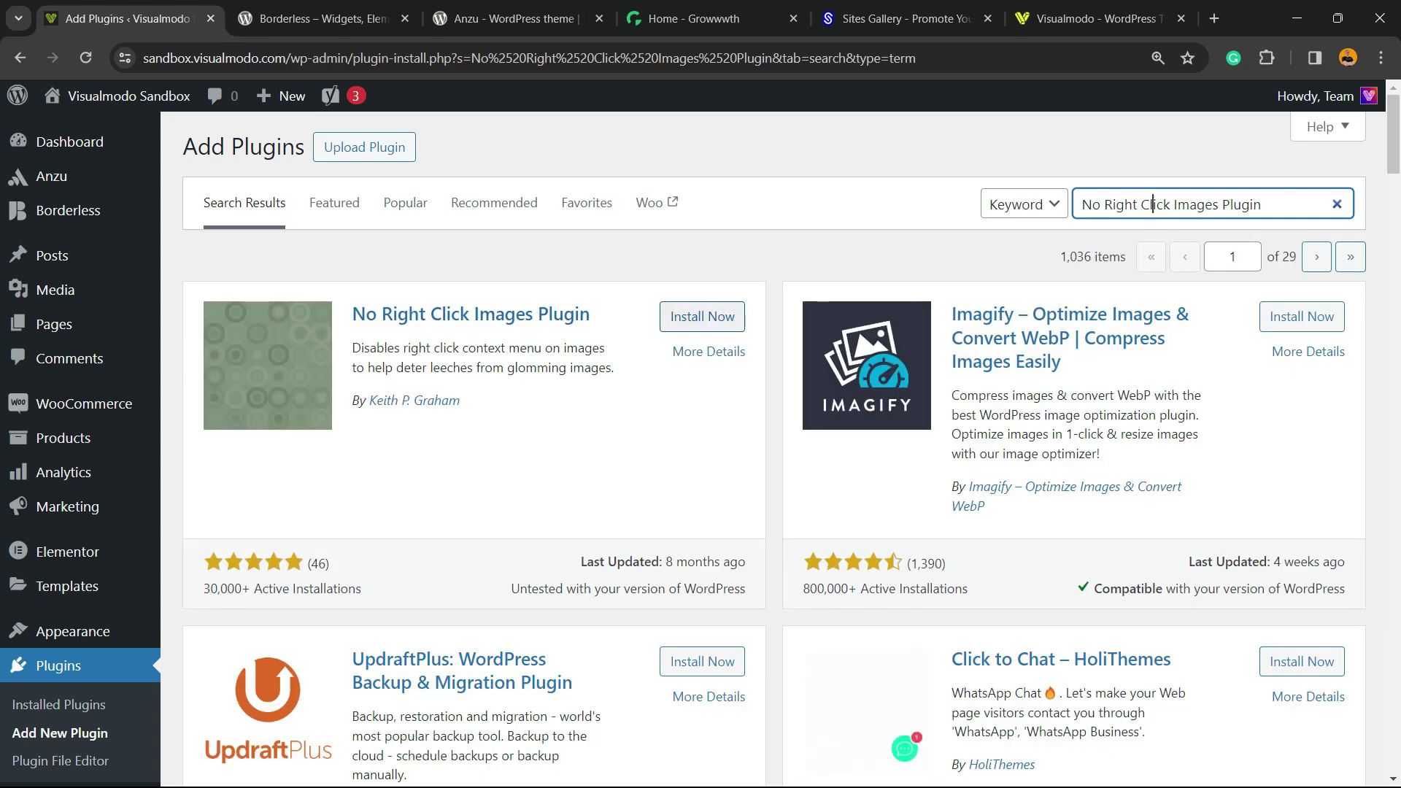
{"action": "left_click", "coordinate": [702, 316]}
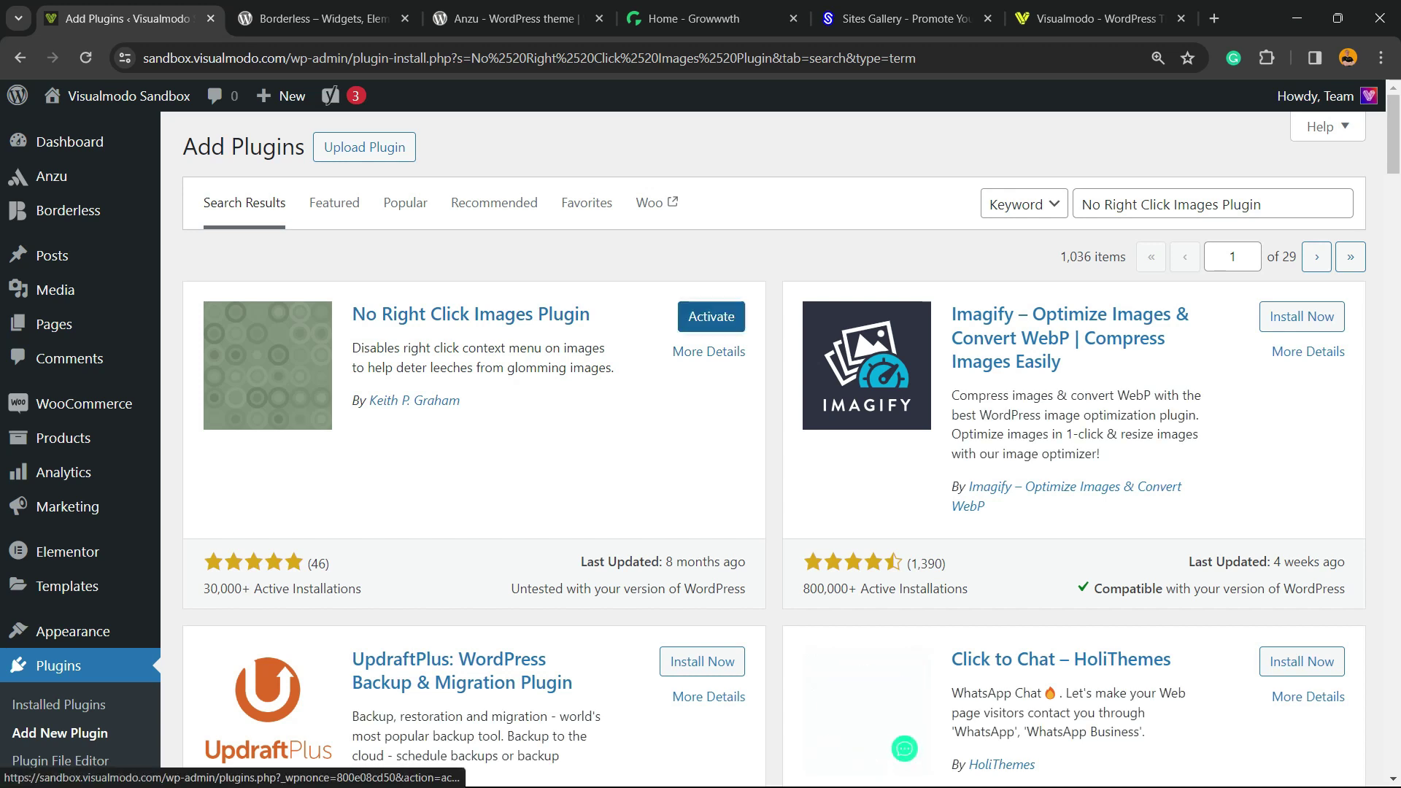
{"action": "left_click", "coordinate": [712, 316]}
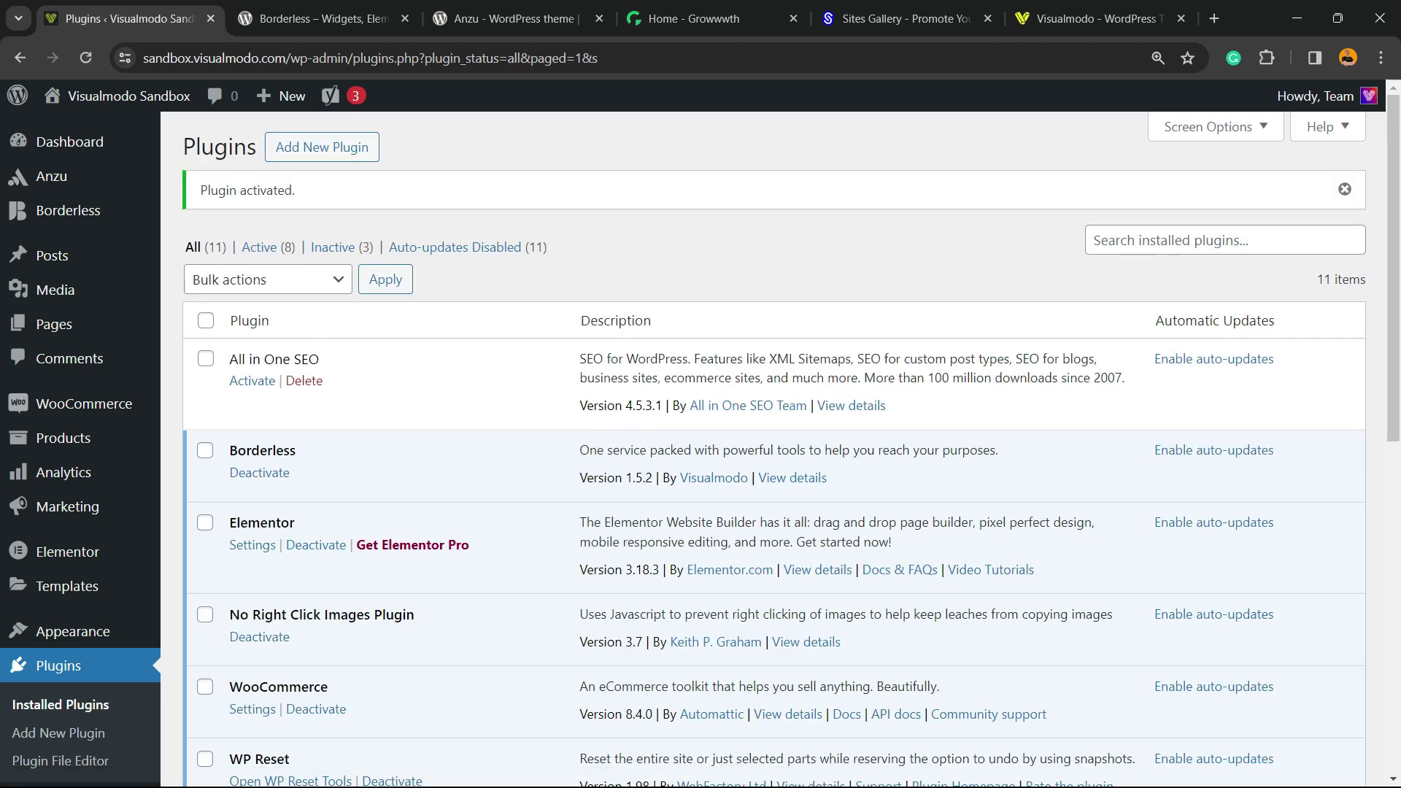
- Scroll the admin sidebar down to reveal the Settings submenu with No Right Click Images
{"action": "scroll", "coordinate": [773, 438], "scroll_direction": "down", "scroll_amount": 3}
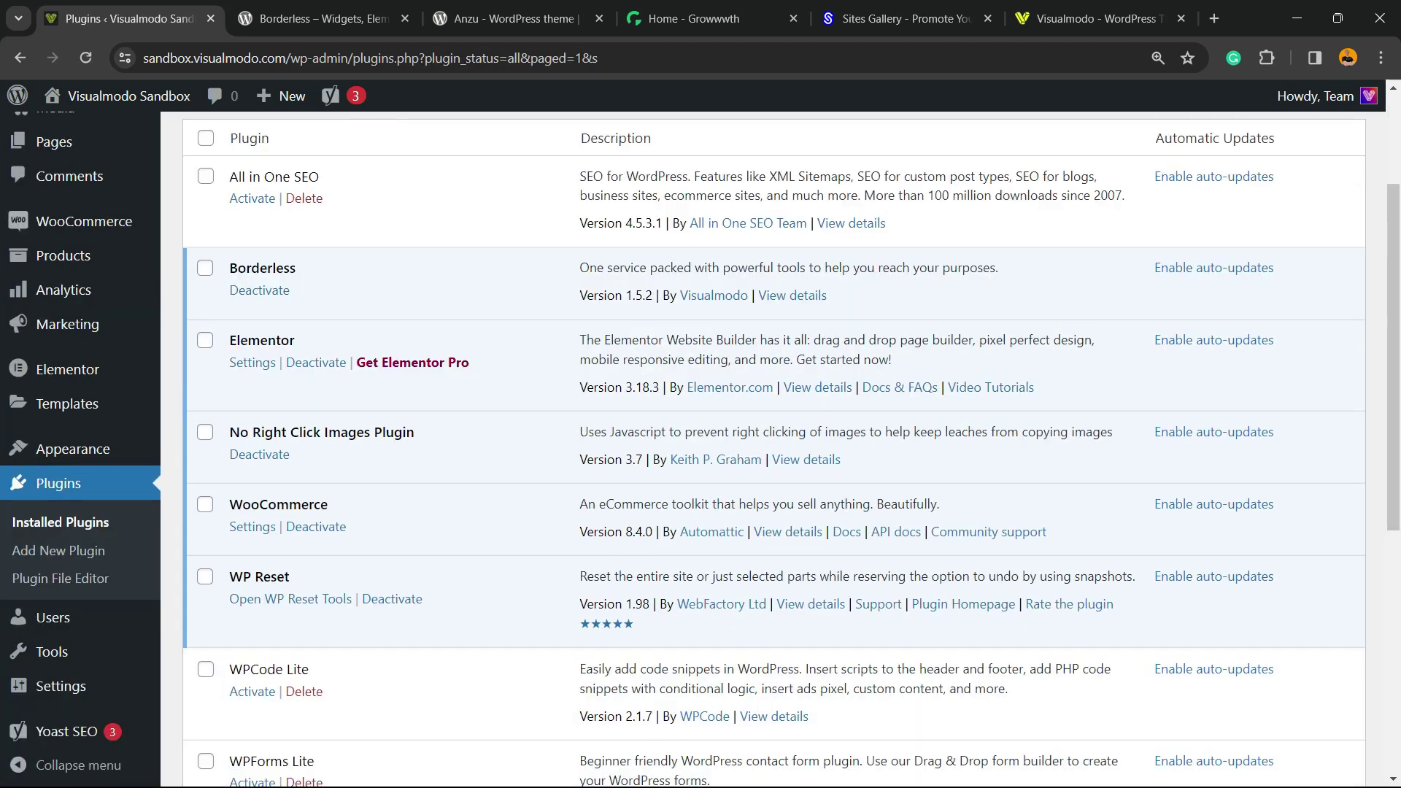
{"action": "scroll", "coordinate": [204, 510], "scroll_direction": "down", "scroll_amount": 3}
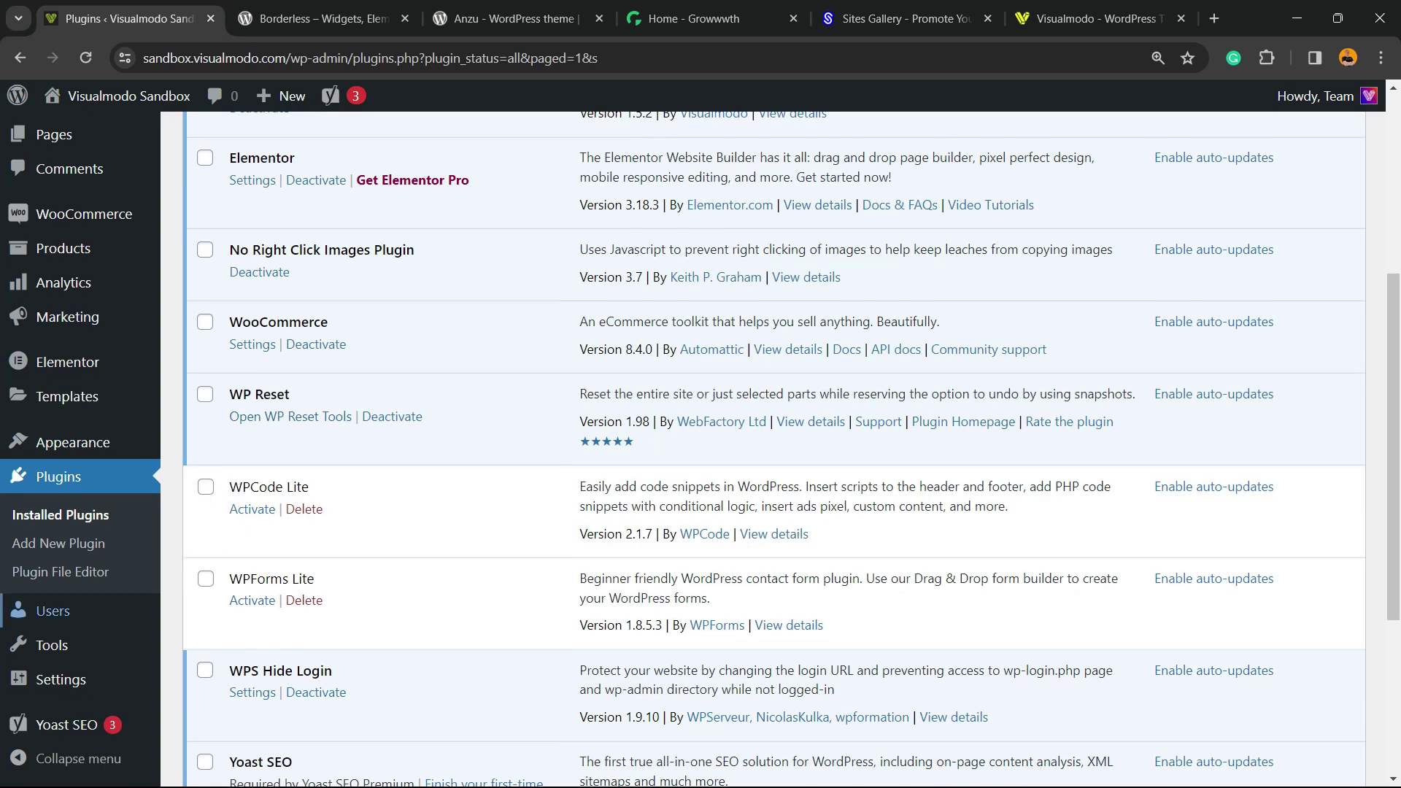
{"action": "mouse_move", "coordinate": [58, 679]}
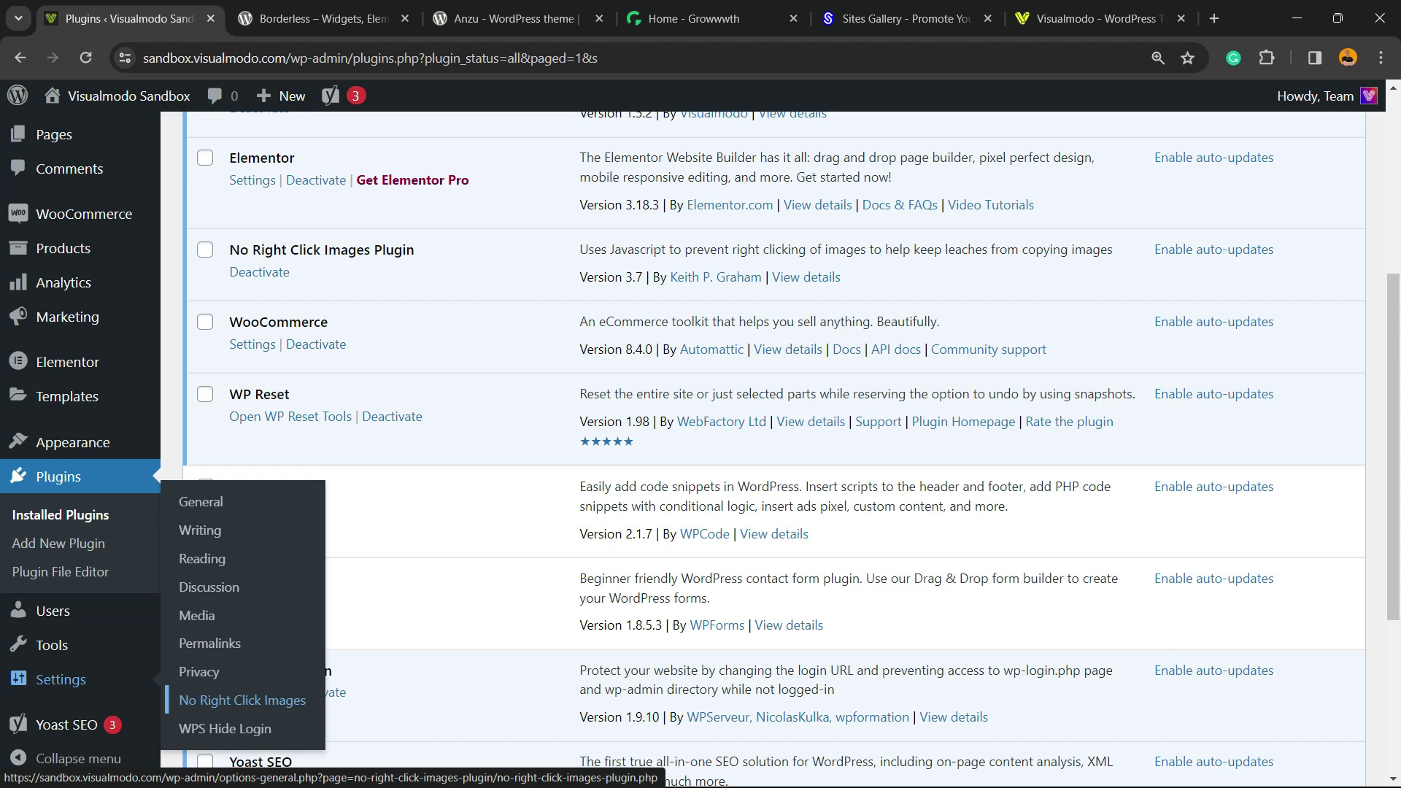
- Open the No Right Click Images settings page and zoom in to read its options
{"action": "left_click", "coordinate": [242, 700]}
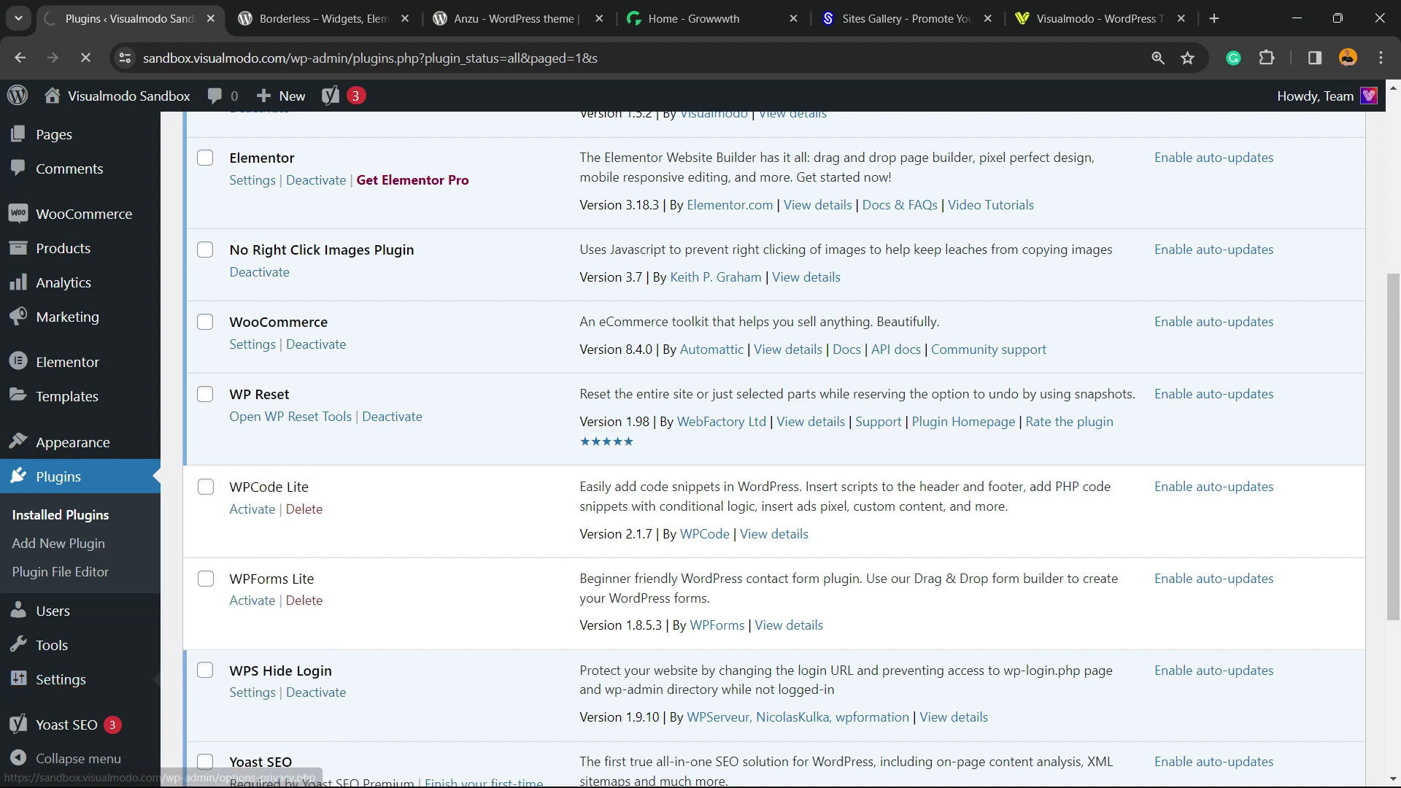
{"action": "key", "text": "ctrl+plus"}
{"action": "key", "text": "ctrl+plus"}
{"action": "key", "text": "ctrl+plus"}
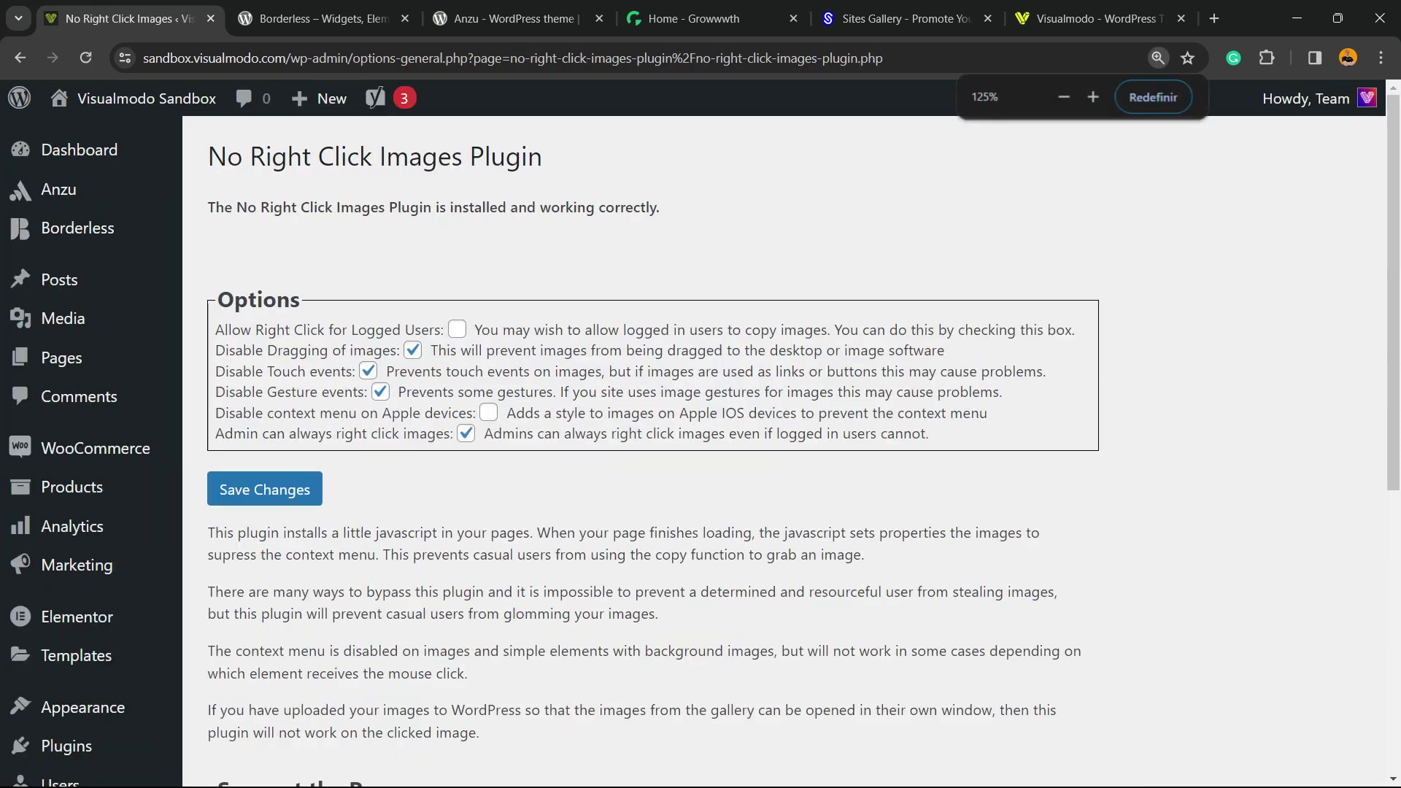
{"action": "scroll", "coordinate": [701, 452], "scroll_direction": "down", "scroll_amount": 3}
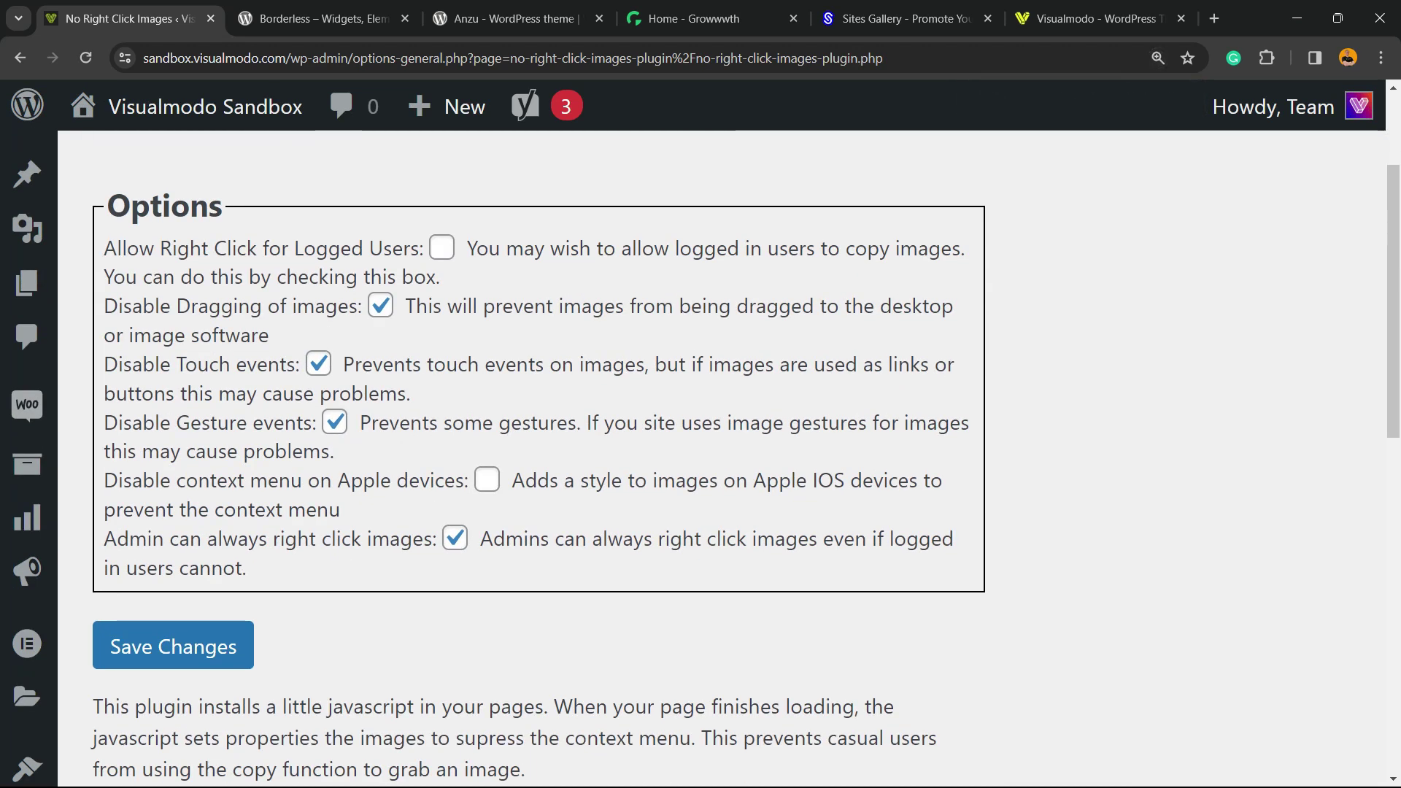
{"action": "left_click", "coordinate": [442, 247]}
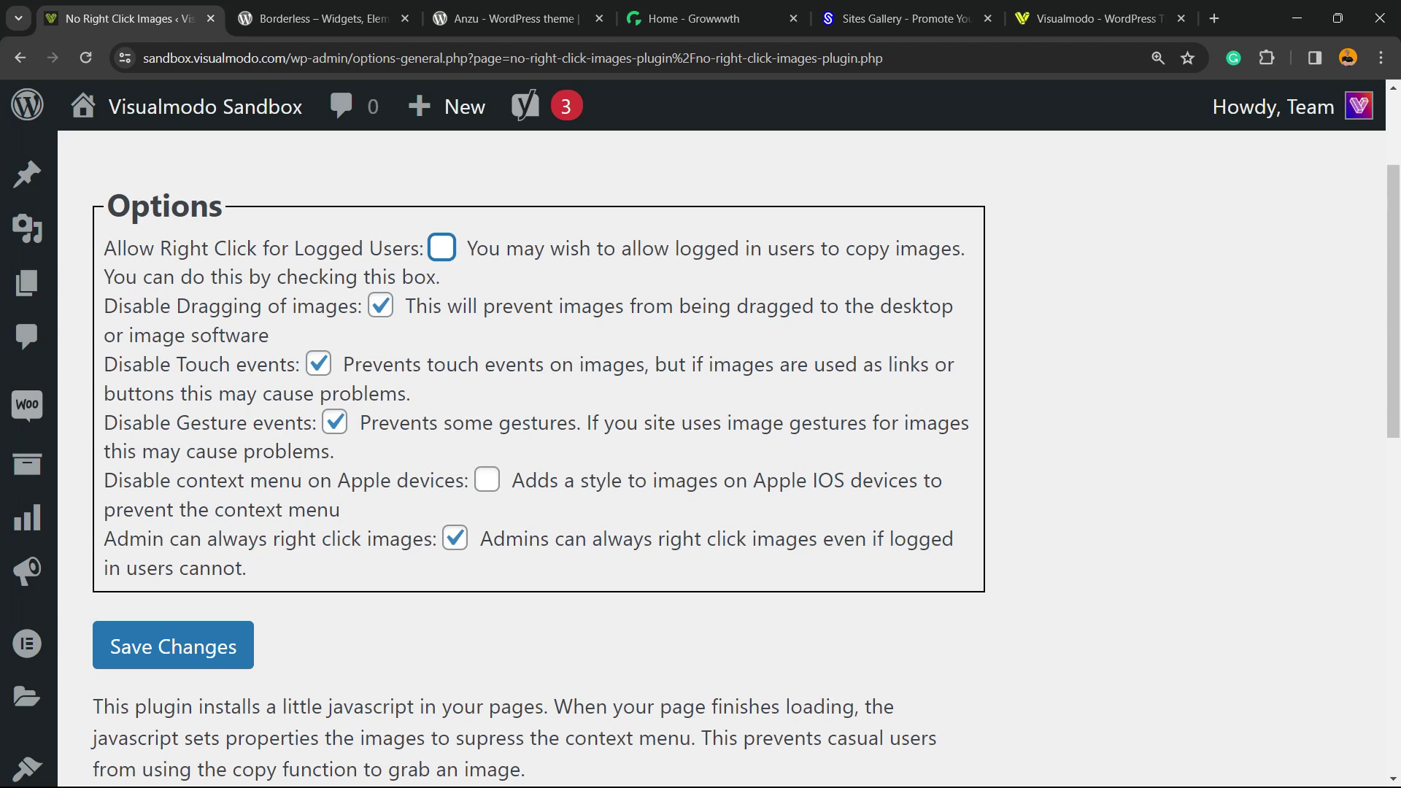
- Turn off 'Admin can always right click images', keep dragging disabled, and save the changes
{"action": "left_click", "coordinate": [455, 539]}
{"action": "left_click", "coordinate": [173, 646]}
{"action": "scroll", "coordinate": [173, 646], "scroll_direction": "down", "scroll_amount": 2}
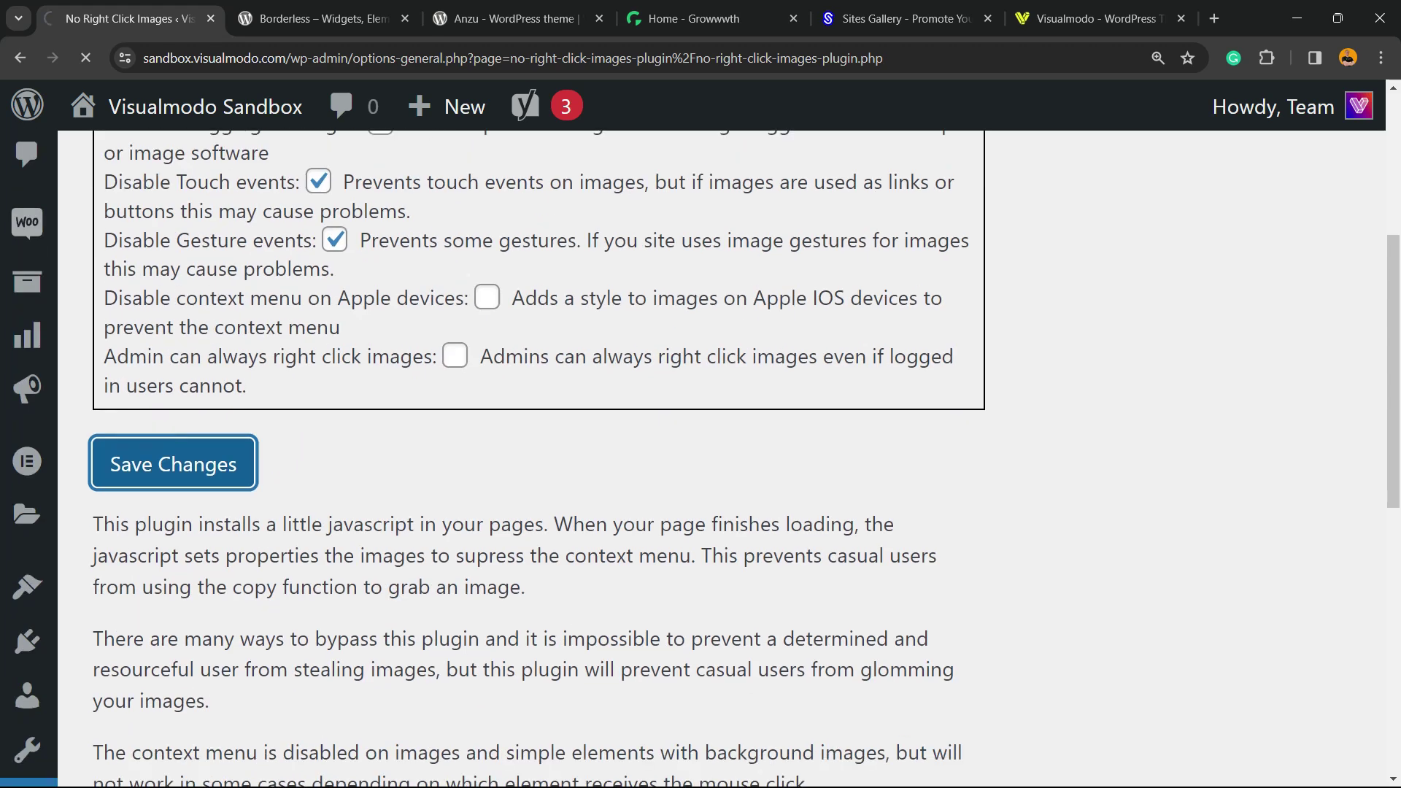
{"action": "scroll", "coordinate": [537, 438], "scroll_direction": "down", "scroll_amount": 2}
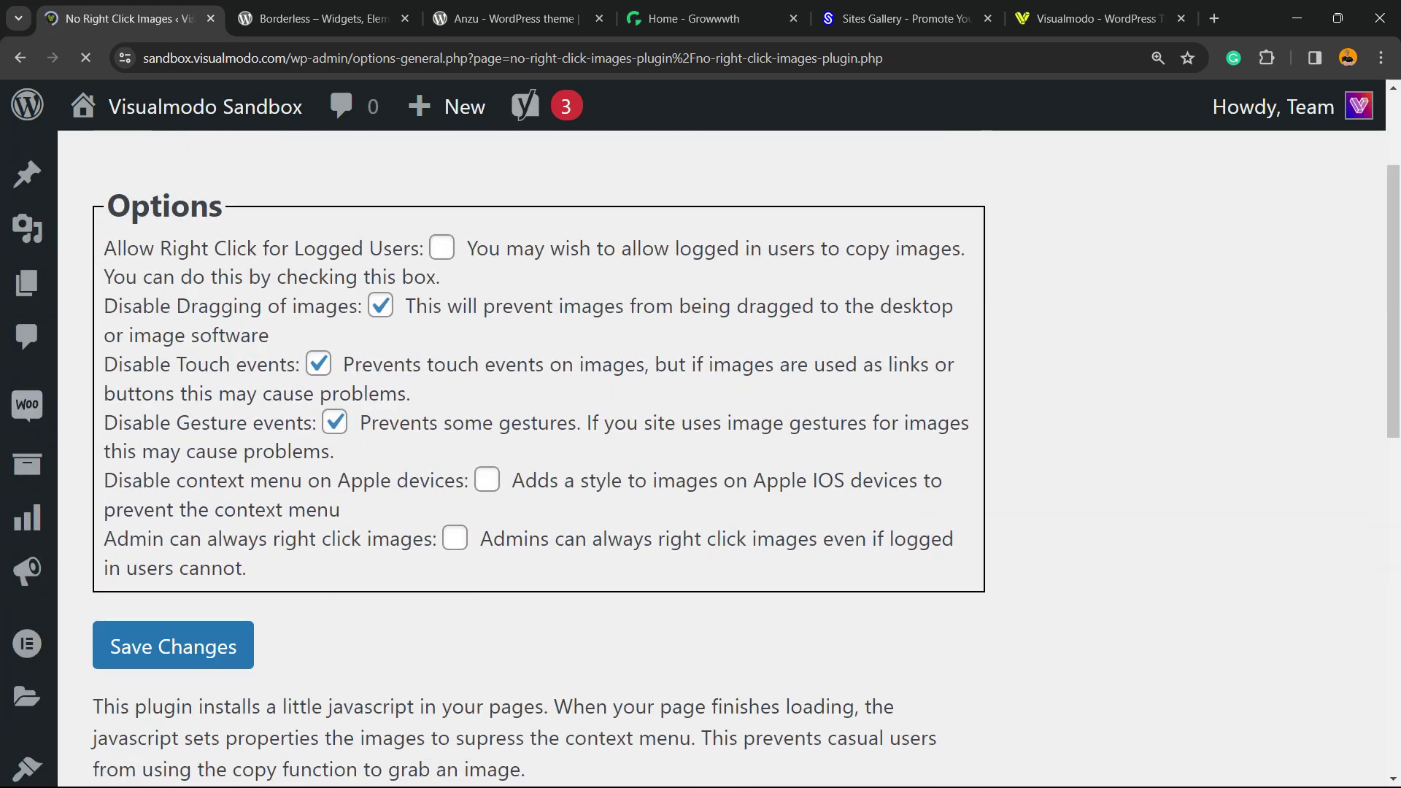
{"action": "scroll", "coordinate": [537, 438], "scroll_direction": "down", "scroll_amount": 10}
{"action": "scroll", "coordinate": [537, 438], "scroll_direction": "up", "scroll_amount": 10}
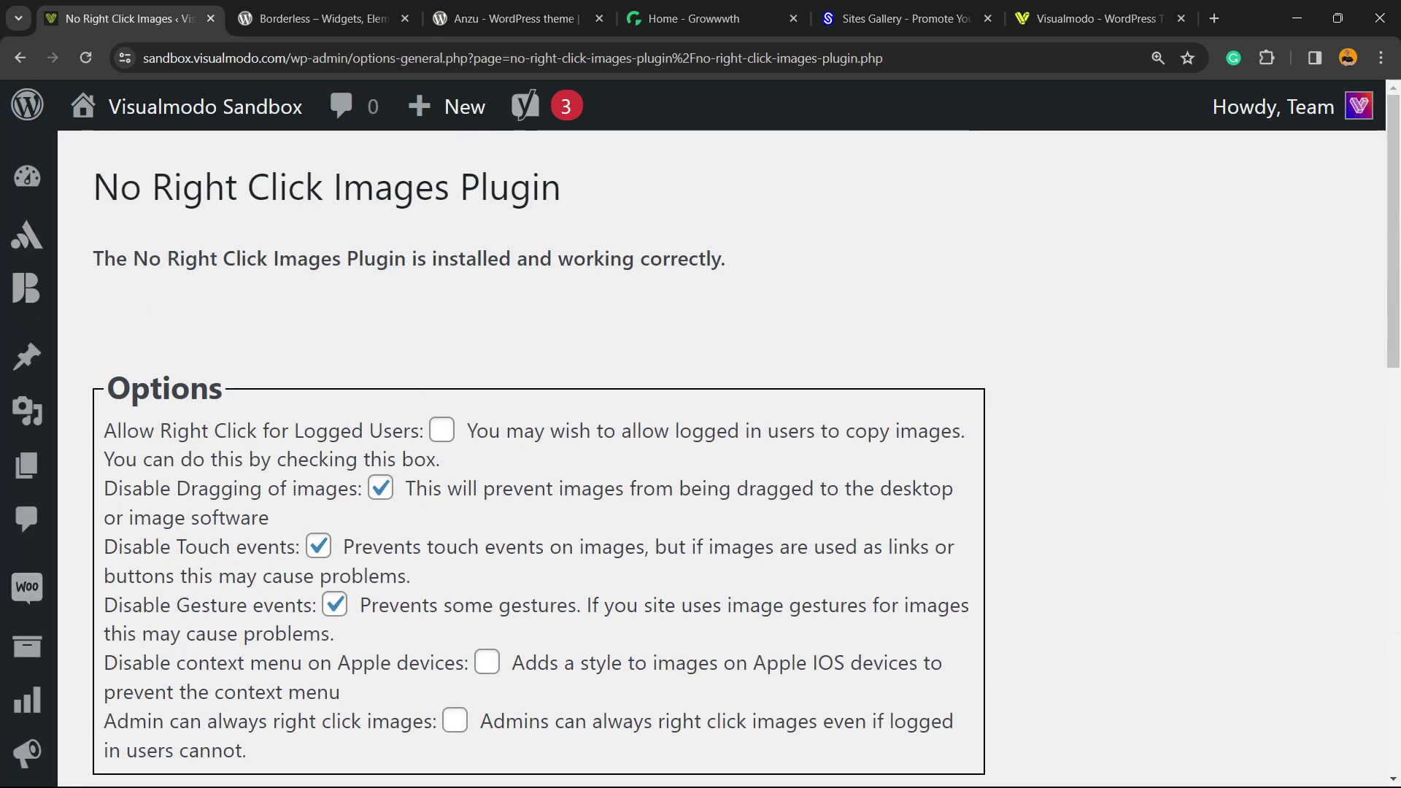
{"action": "key", "text": "ctrl+minus"}
{"action": "left_click", "coordinate": [264, 489]}
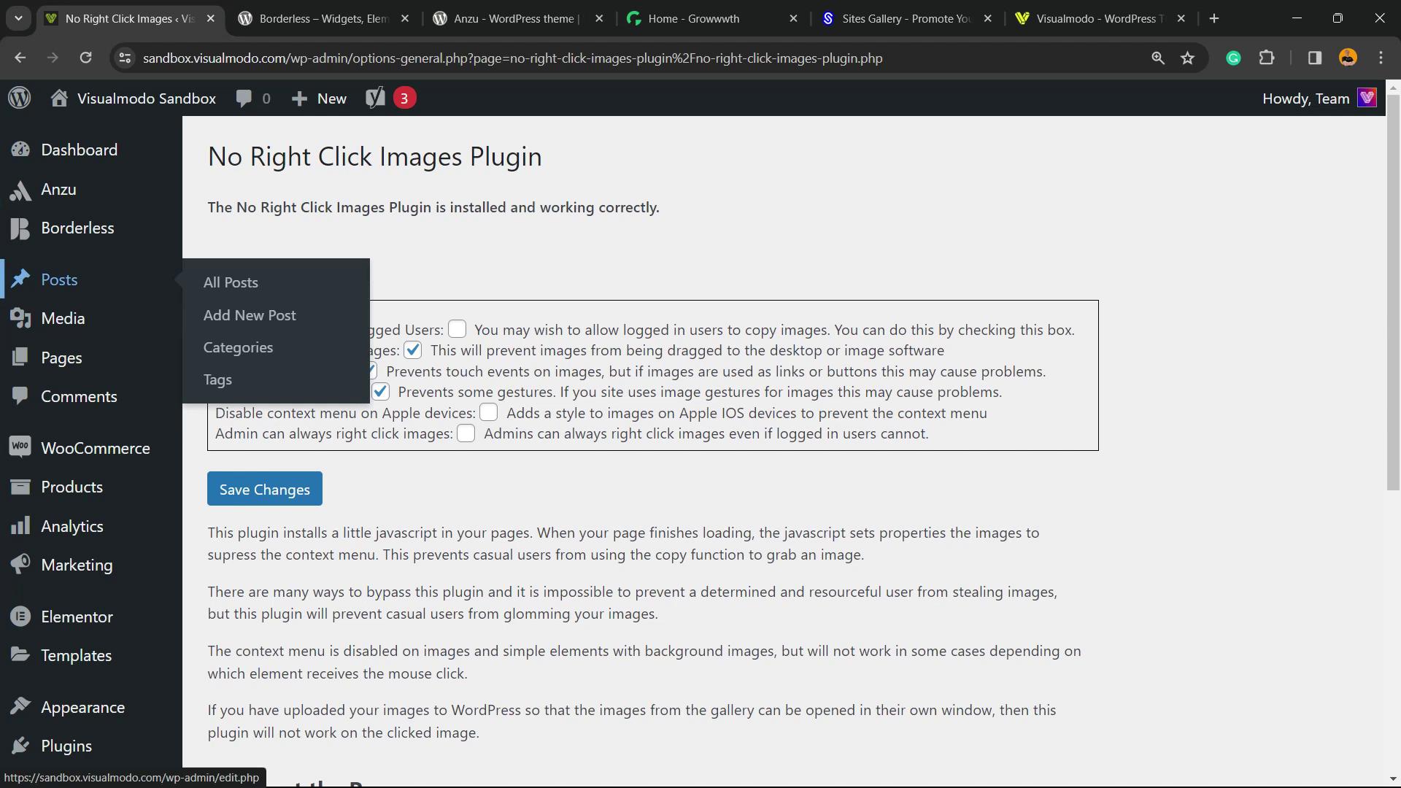
- Open the New Post Exemple post on the live site from the All Posts list
{"action": "left_click", "coordinate": [249, 315]}
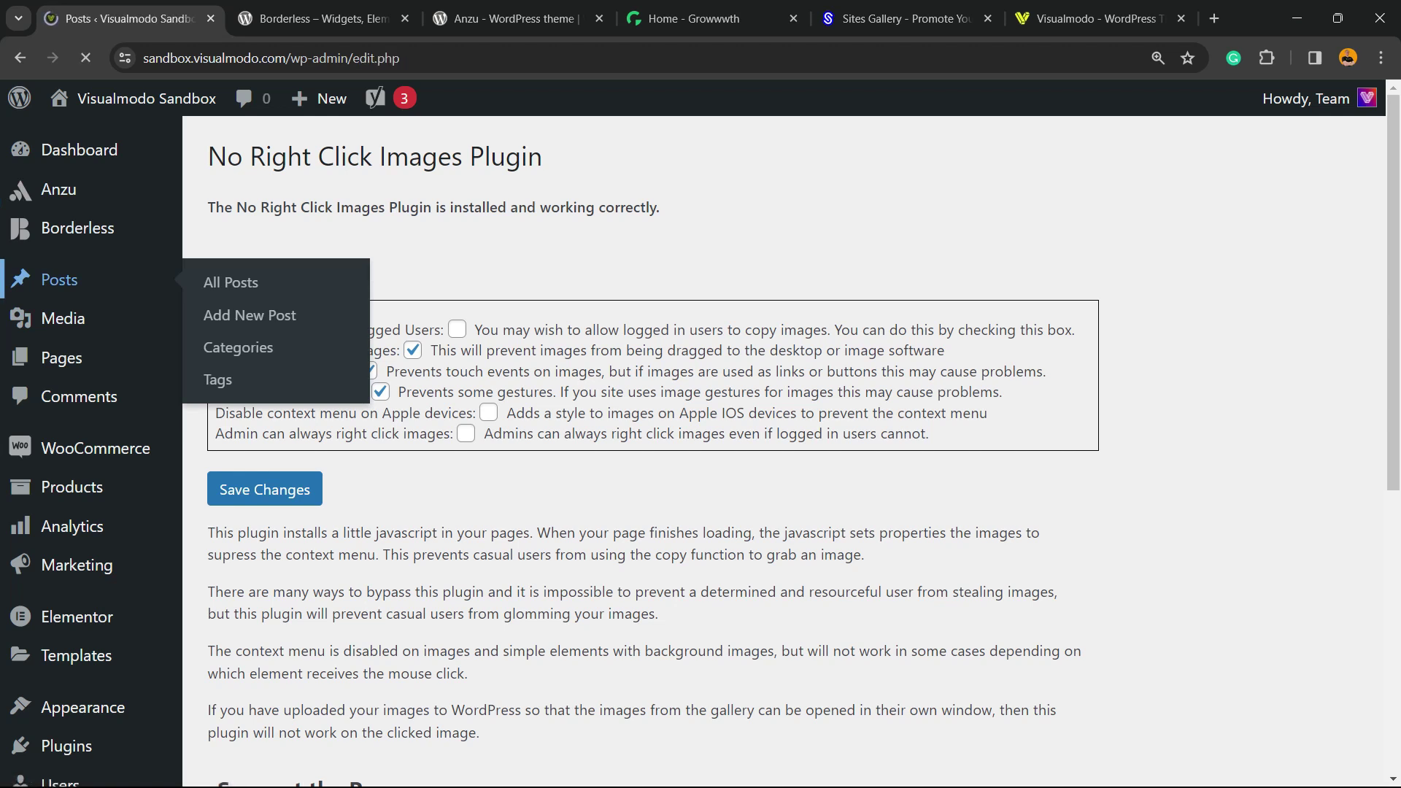
{"action": "scroll", "coordinate": [642, 453], "scroll_direction": "down", "scroll_amount": 7}
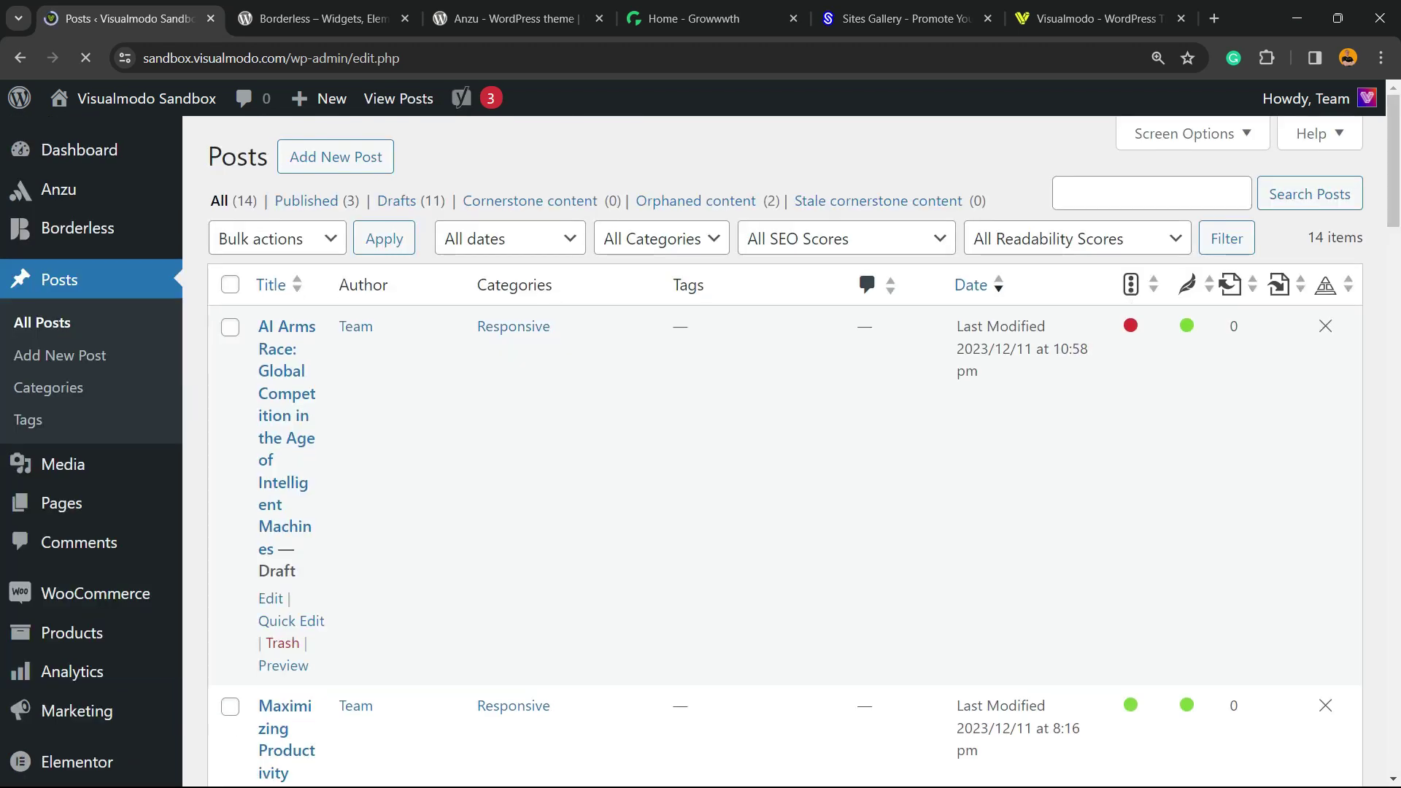
{"action": "scroll", "coordinate": [642, 380], "scroll_direction": "down", "scroll_amount": 10}
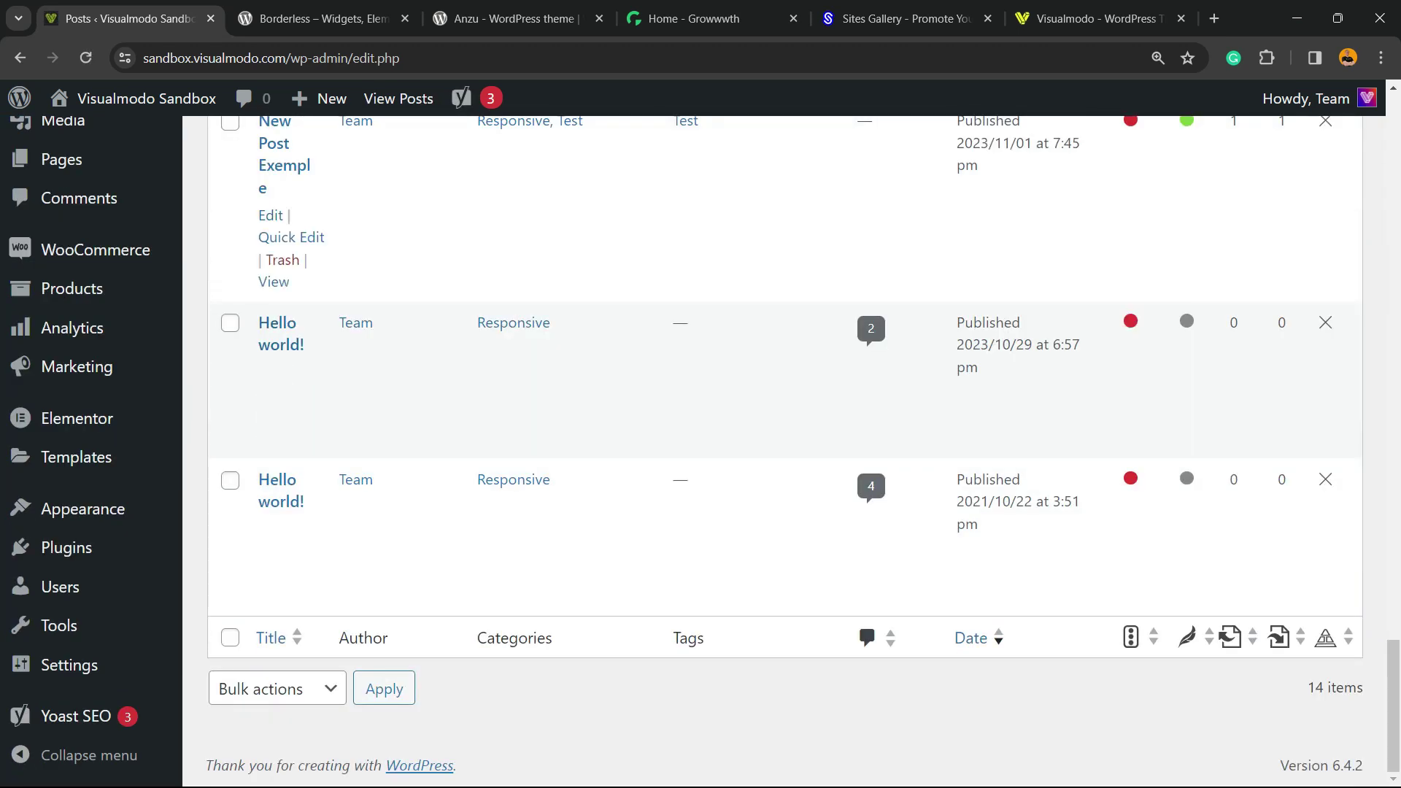
{"action": "key", "text": "Tab"}
{"action": "key", "text": "Tab"}
{"action": "key", "text": "Tab"}
{"action": "key", "text": "Tab"}
{"action": "key", "text": "Return"}
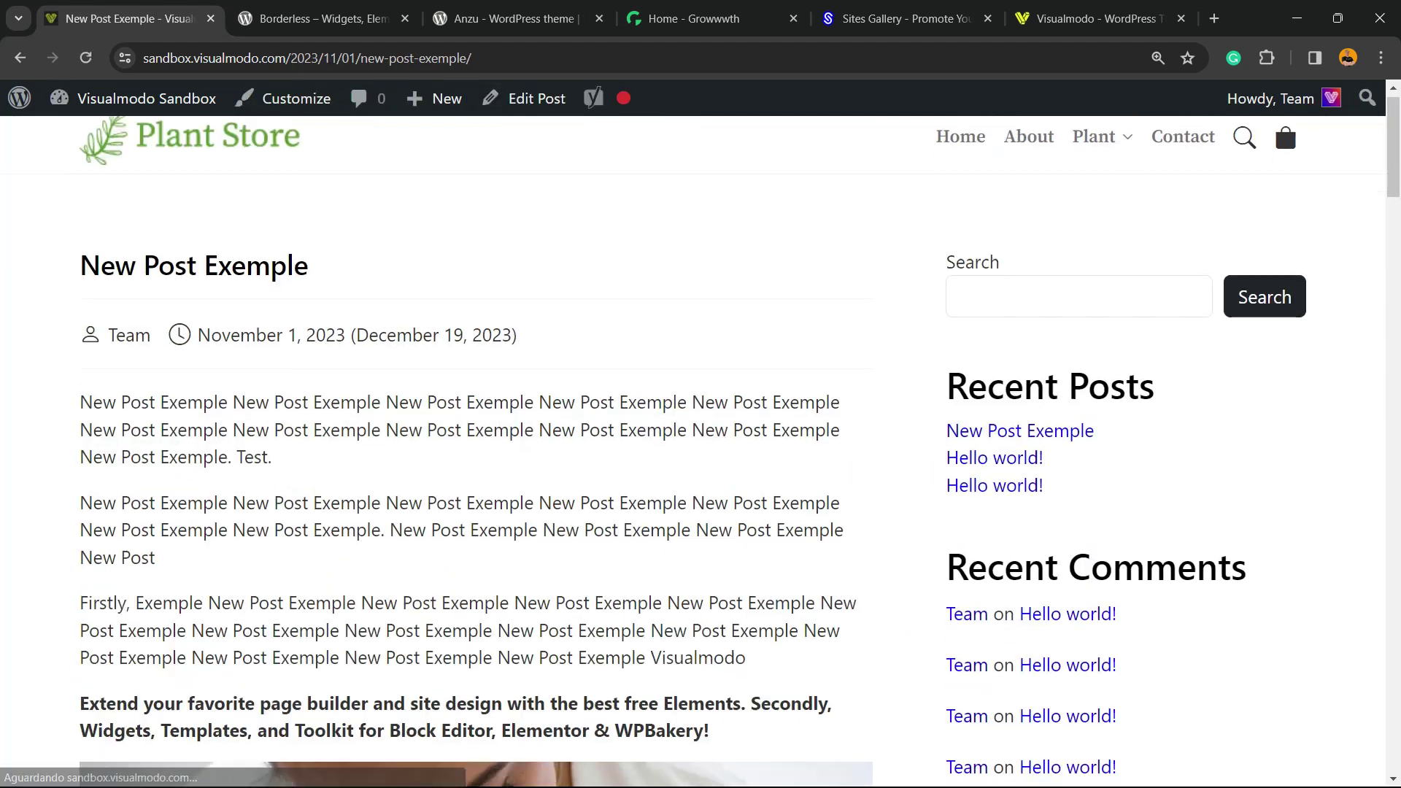
- Scroll down to the plant photo and back up to the post title
{"action": "scroll", "coordinate": [1281, 116], "scroll_direction": "down", "scroll_amount": 10}
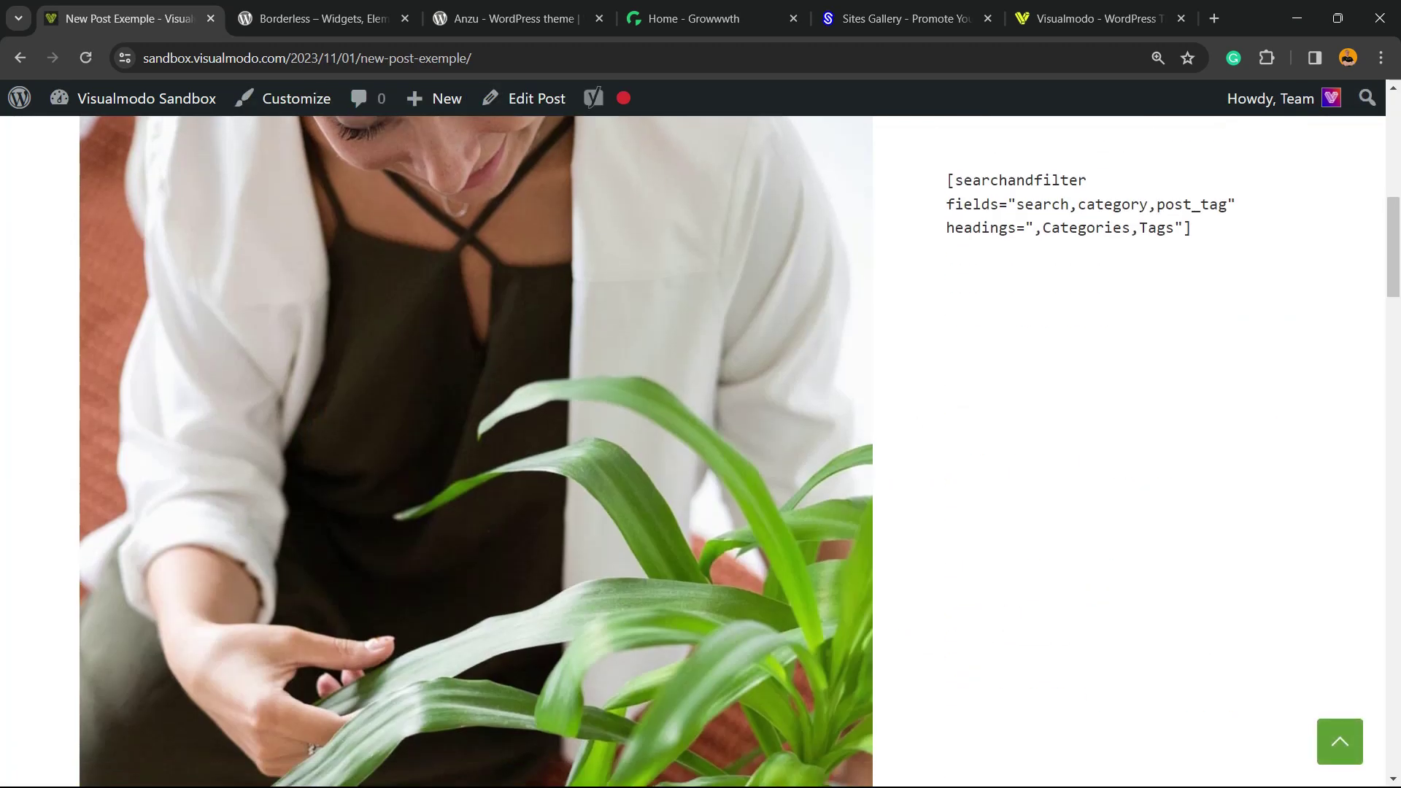
{"action": "scroll", "coordinate": [740, 452], "scroll_direction": "up", "scroll_amount": 3}
{"action": "scroll", "coordinate": [700, 452], "scroll_direction": "up", "scroll_amount": 3}
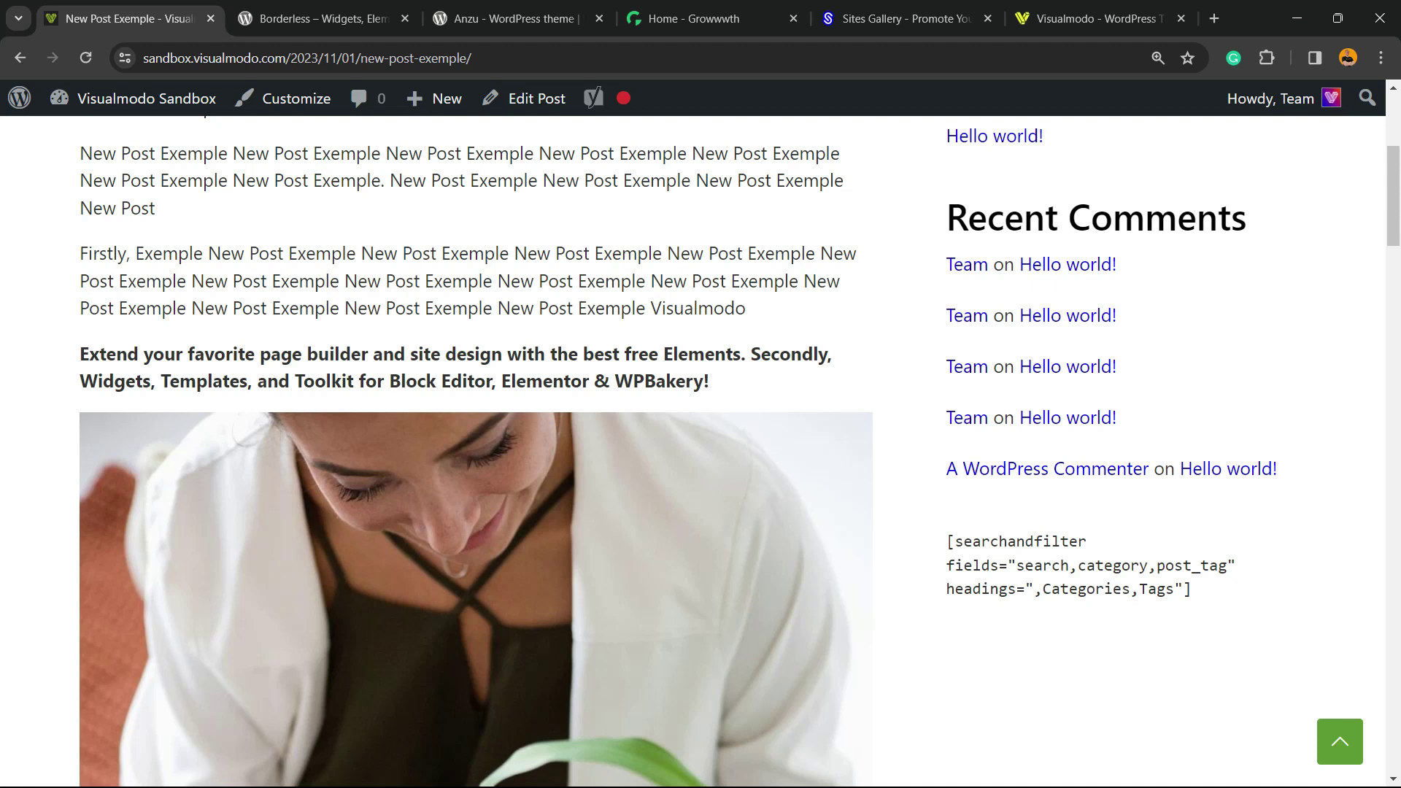
{"action": "scroll", "coordinate": [701, 452], "scroll_direction": "down", "scroll_amount": 5}
{"action": "scroll", "coordinate": [700, 453], "scroll_direction": "up", "scroll_amount": 5}
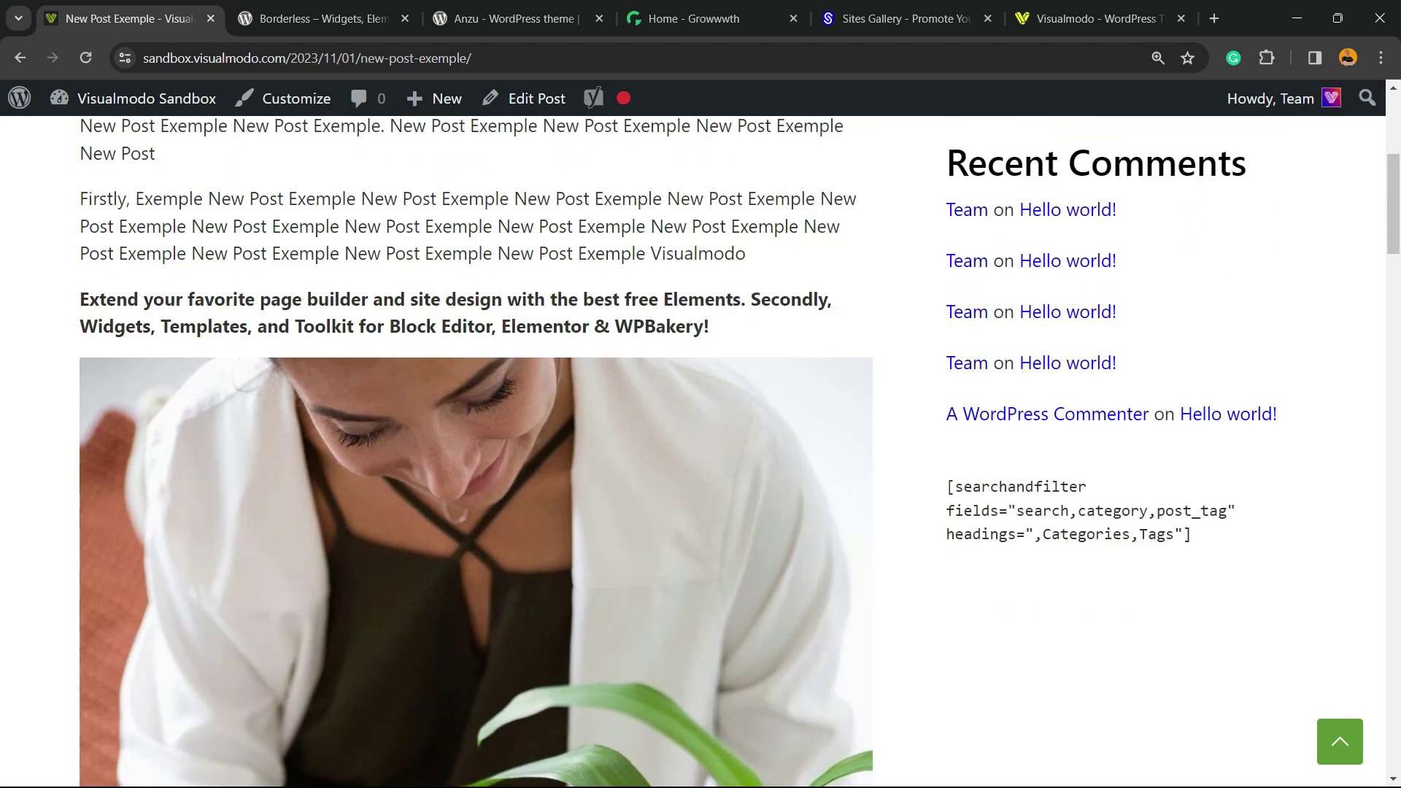
{"action": "scroll", "coordinate": [1282, 133], "scroll_direction": "up", "scroll_amount": 5}
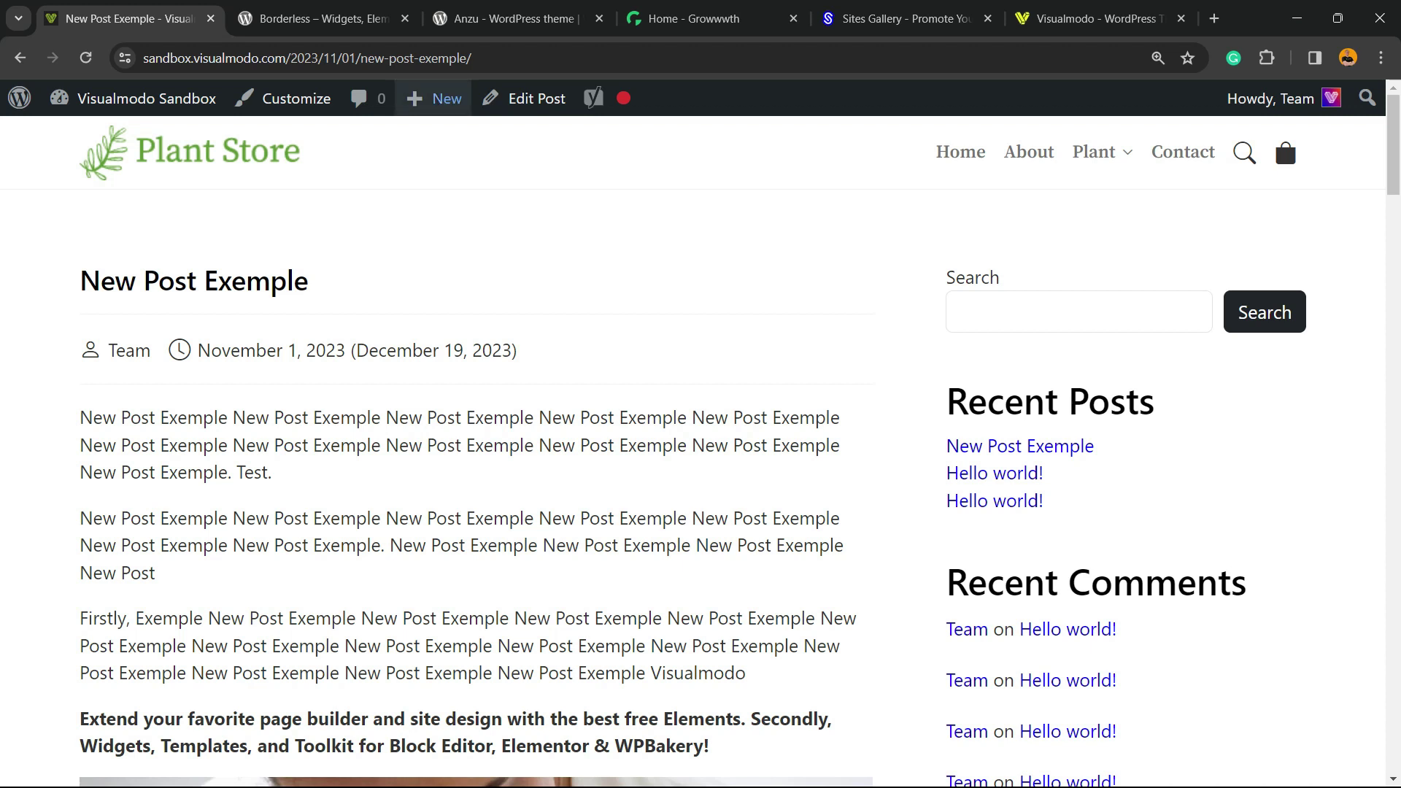
- Select the full Borderless plugin title on its WordPress.org page
{"action": "left_click", "coordinate": [321, 18]}
{"action": "triple_click", "coordinate": [519, 567]}
{"action": "left_click", "coordinate": [520, 567]}
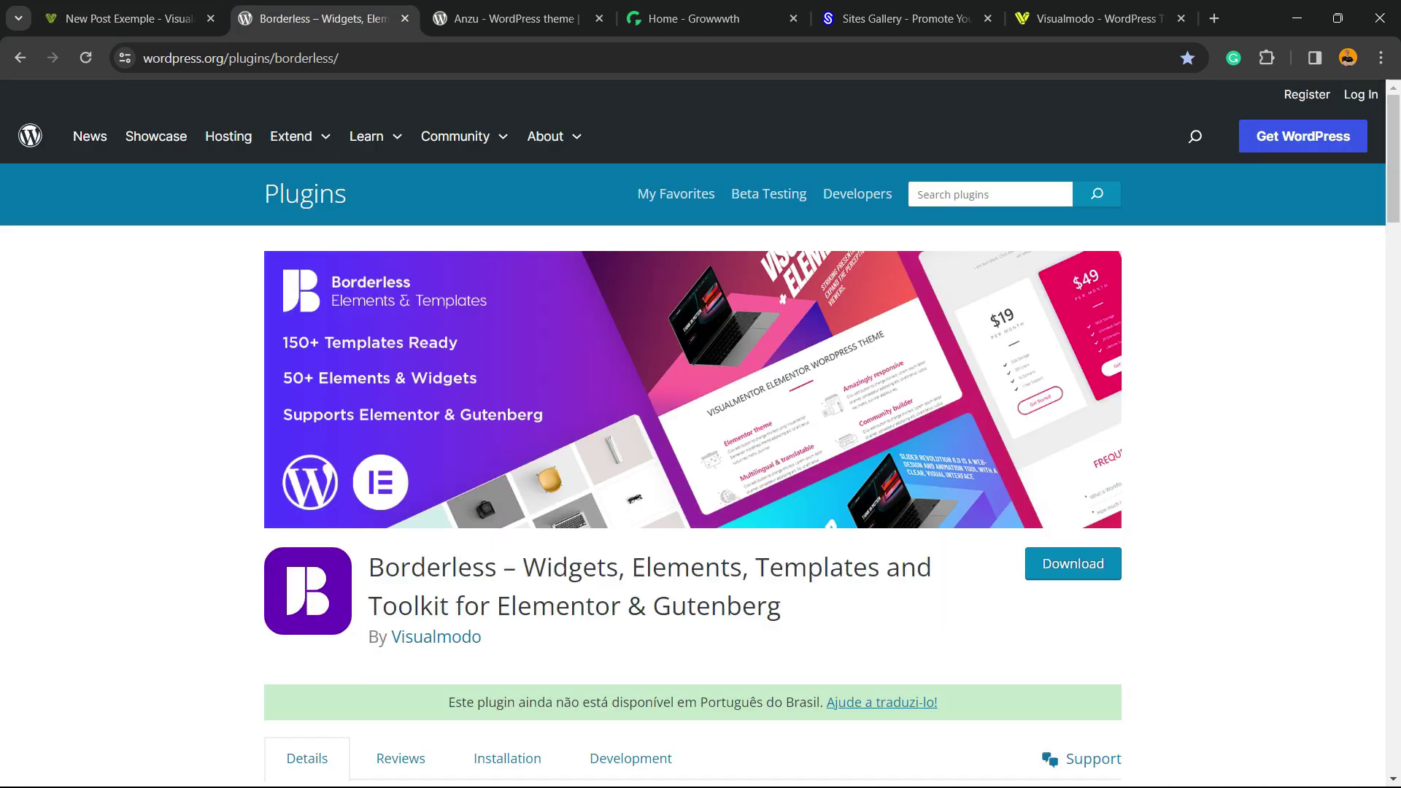
{"action": "triple_click", "coordinate": [520, 567]}
{"action": "triple_click", "coordinate": [432, 567]}
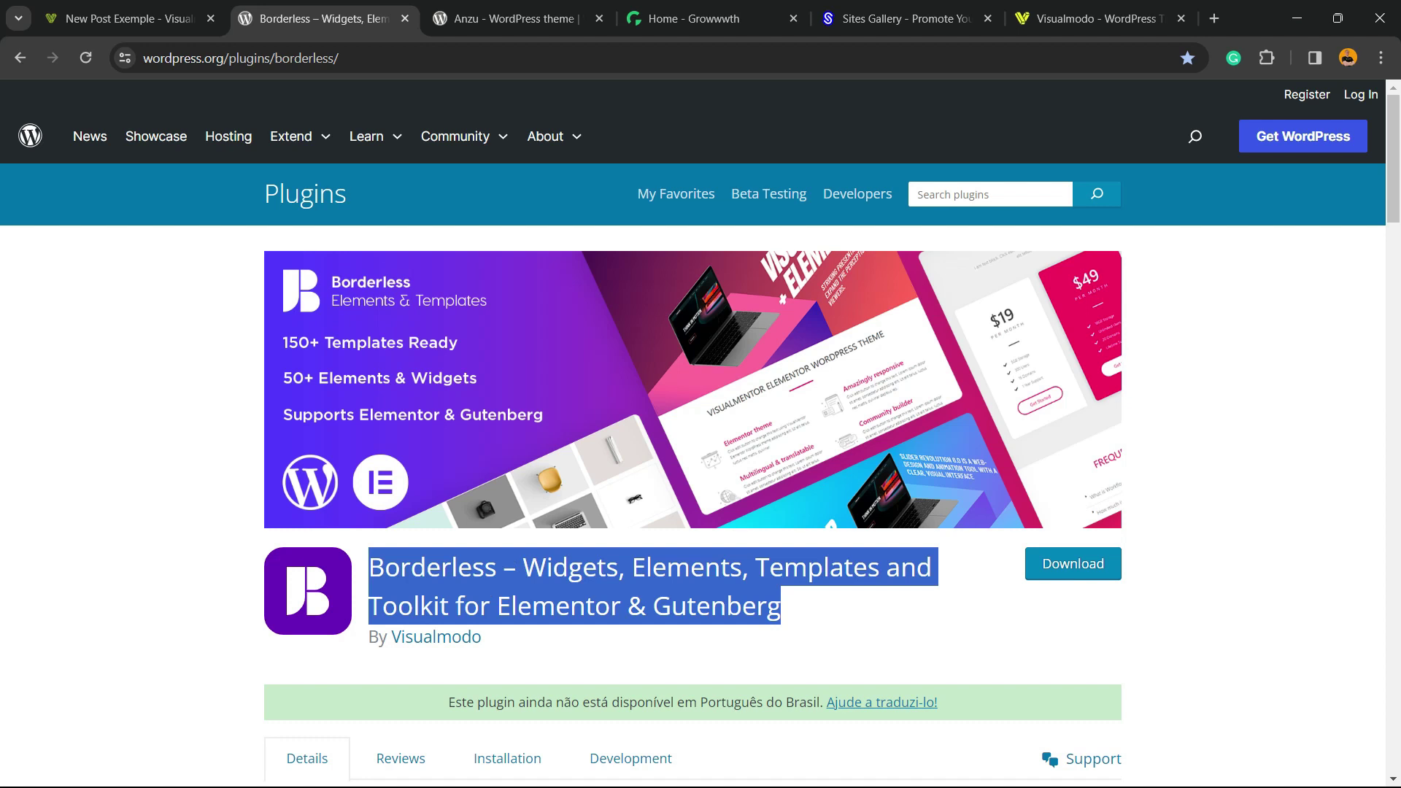
- Select the Anzu By Visualmodo theme heading and scroll down to its ratings
{"action": "left_click", "coordinate": [511, 18]}
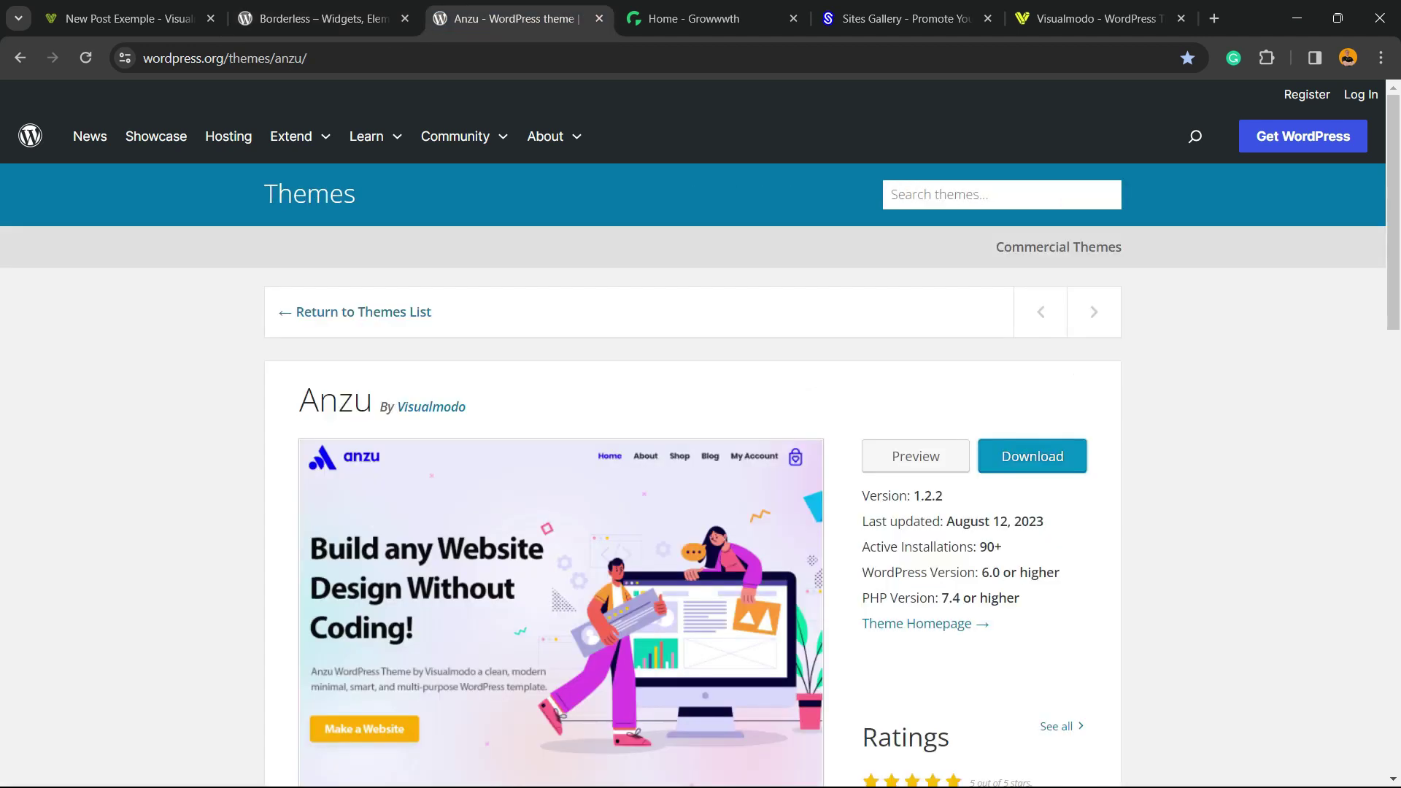
{"action": "triple_click", "coordinate": [373, 407]}
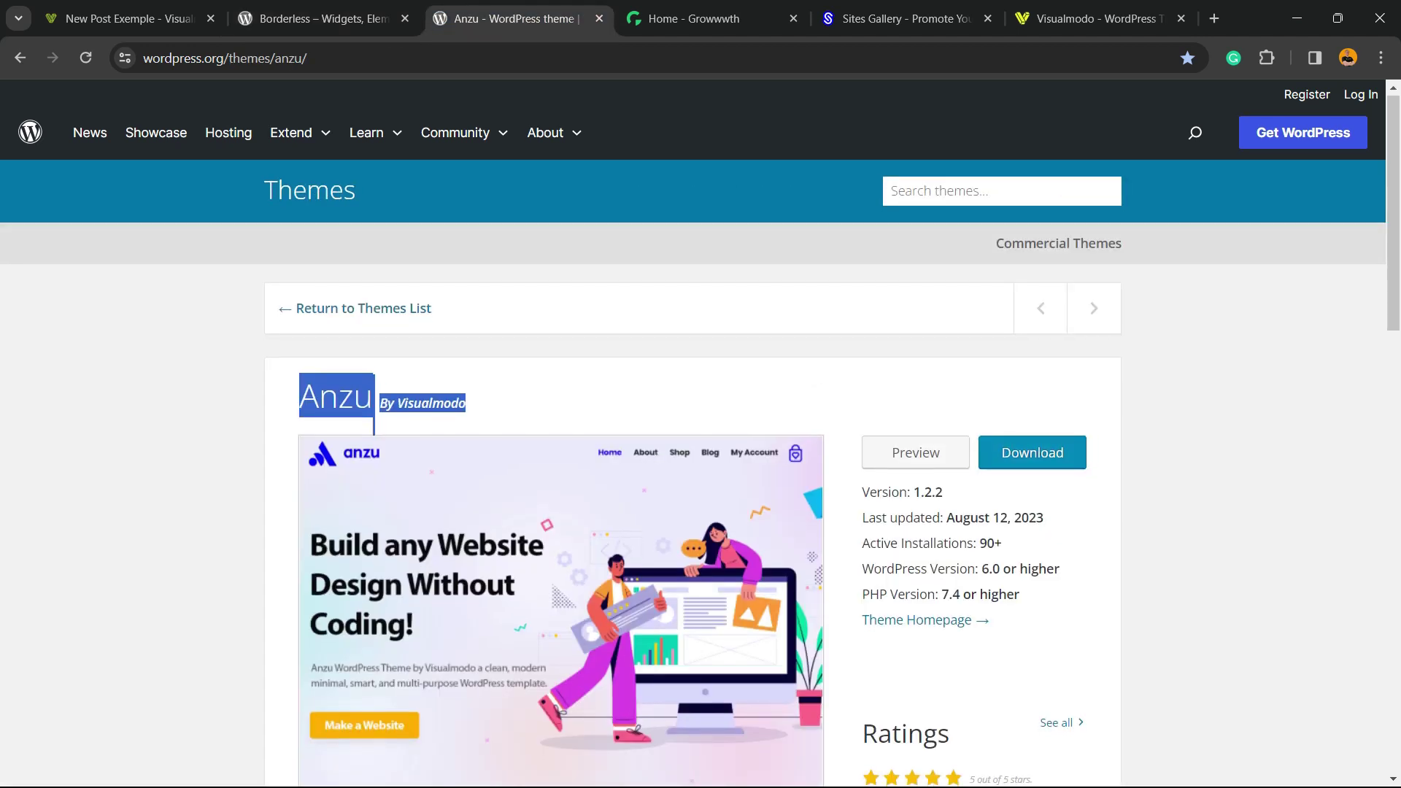
{"action": "scroll", "coordinate": [701, 438], "scroll_direction": "down", "scroll_amount": 3}
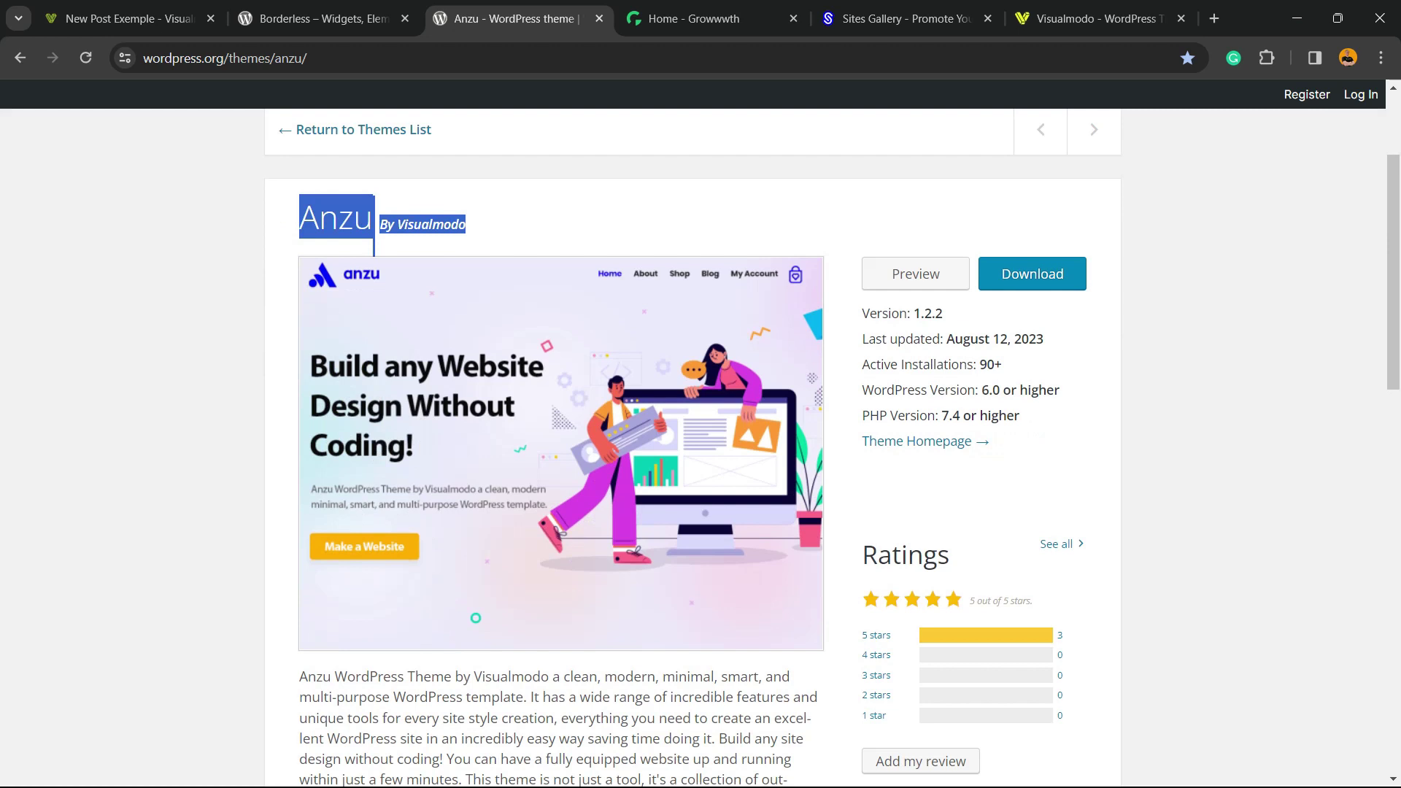
- Scroll through the Growwwth and Sites Gallery site listings, ending on the Visualmodo homepage
{"action": "left_click", "coordinate": [683, 19]}
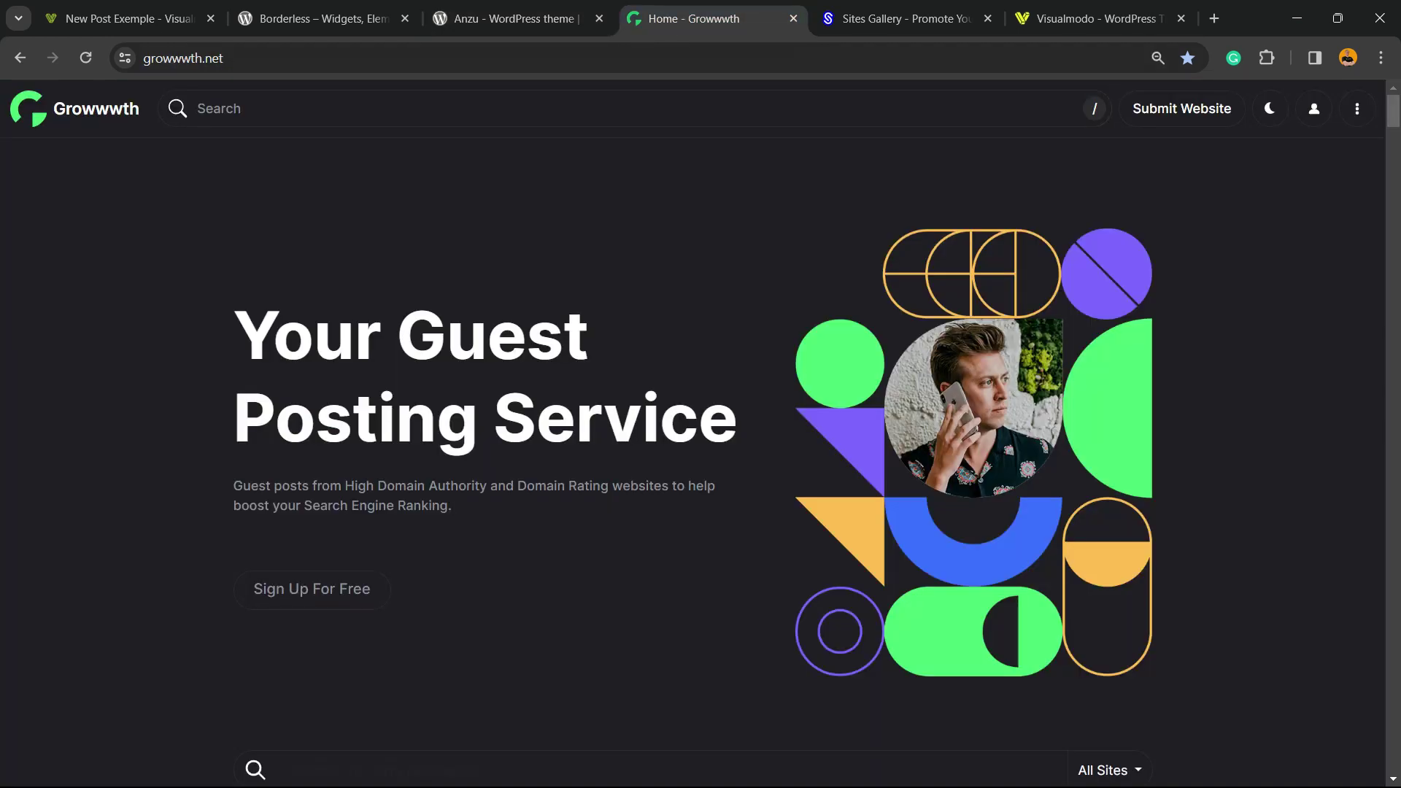
{"action": "scroll", "coordinate": [380, 365], "scroll_direction": "down", "scroll_amount": 10}
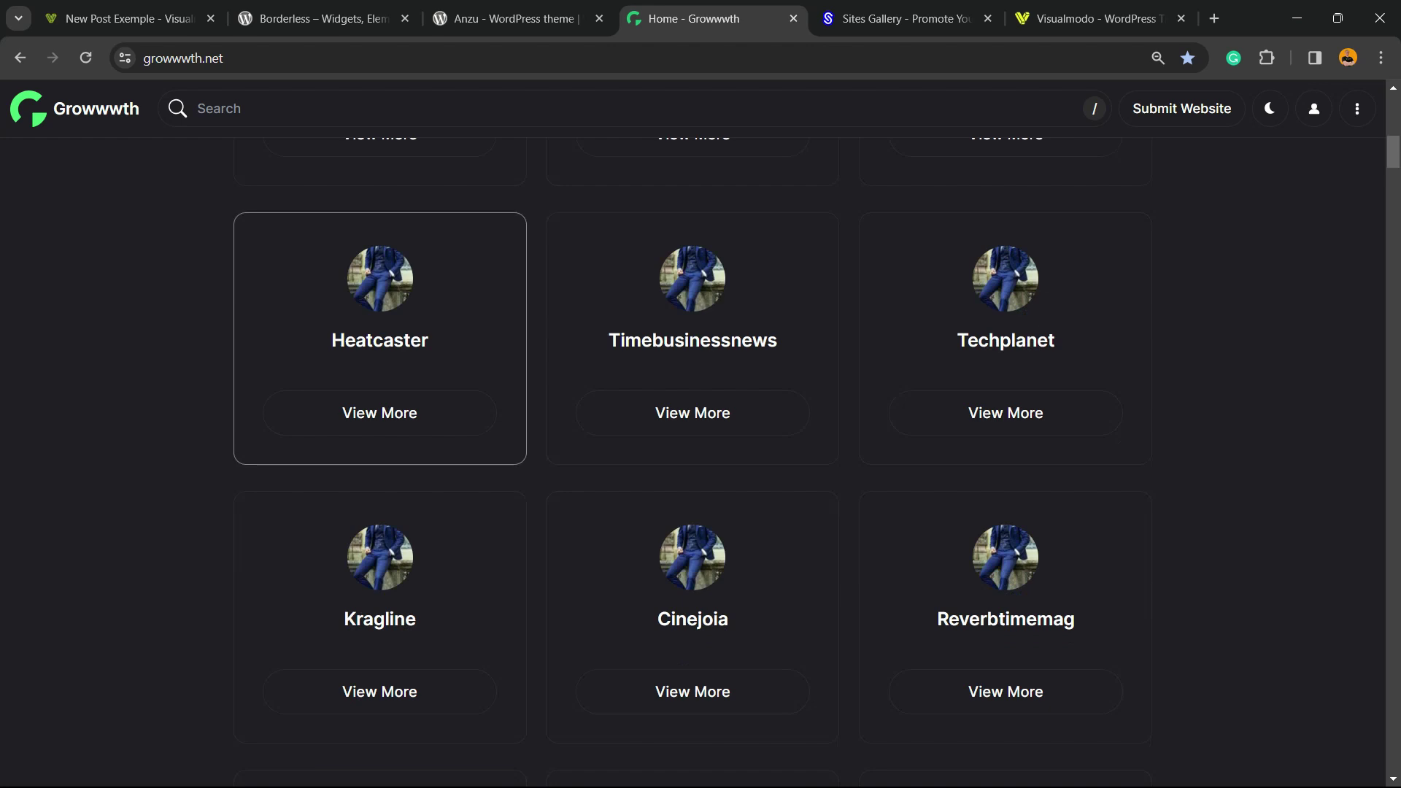
{"action": "scroll", "coordinate": [701, 438], "scroll_direction": "down", "scroll_amount": 20}
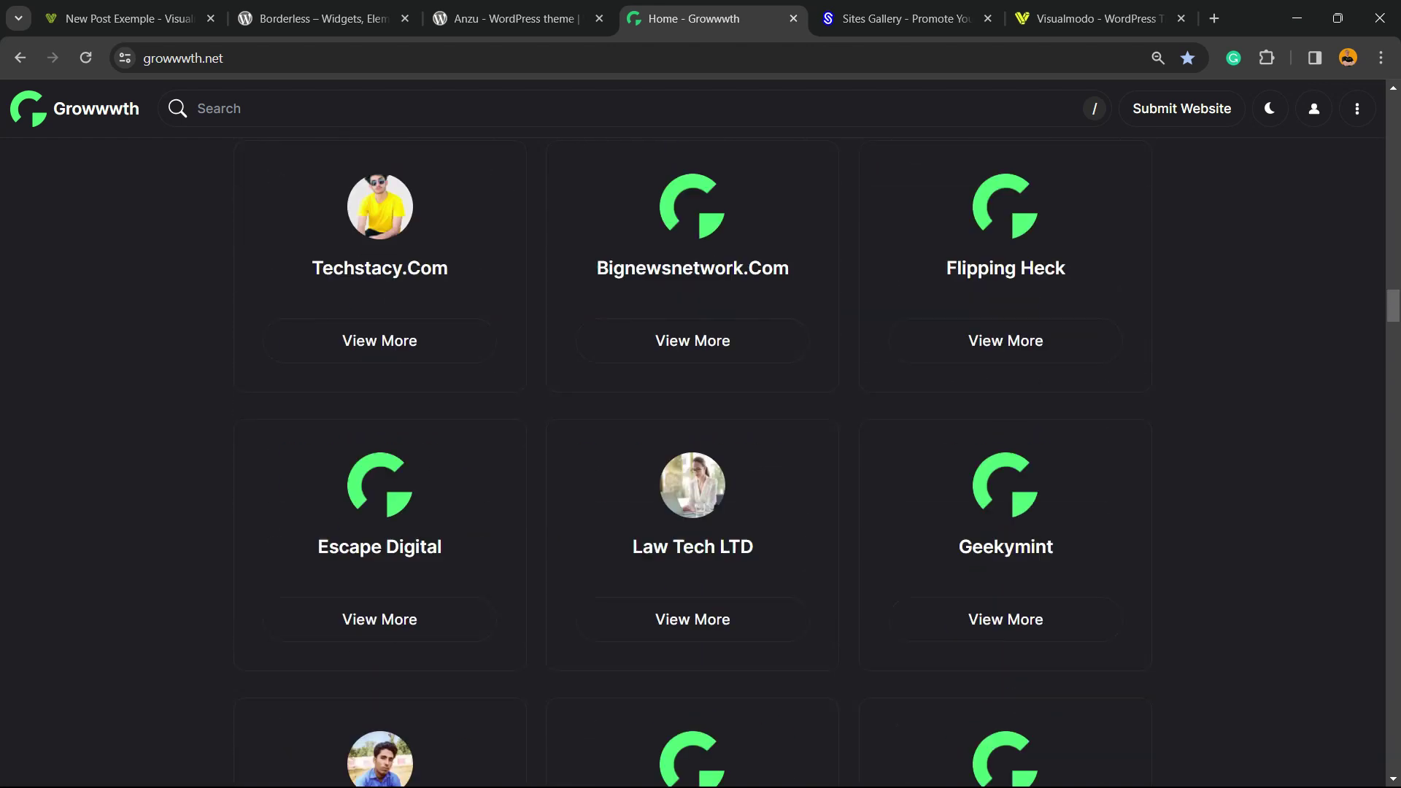
{"action": "left_click", "coordinate": [905, 18]}
{"action": "scroll", "coordinate": [726, 467], "scroll_direction": "down", "scroll_amount": 15}
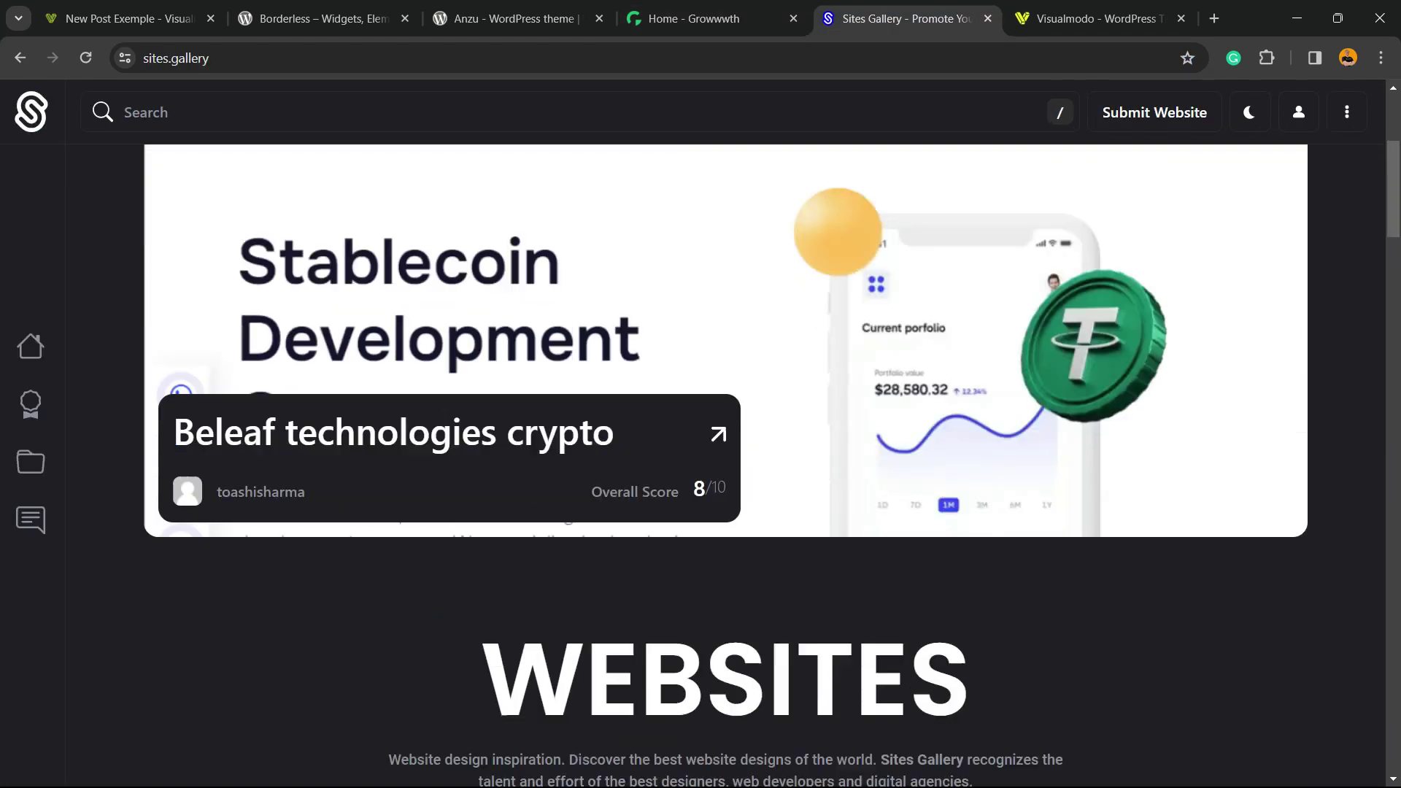
{"action": "scroll", "coordinate": [726, 292], "scroll_direction": "down", "scroll_amount": 20}
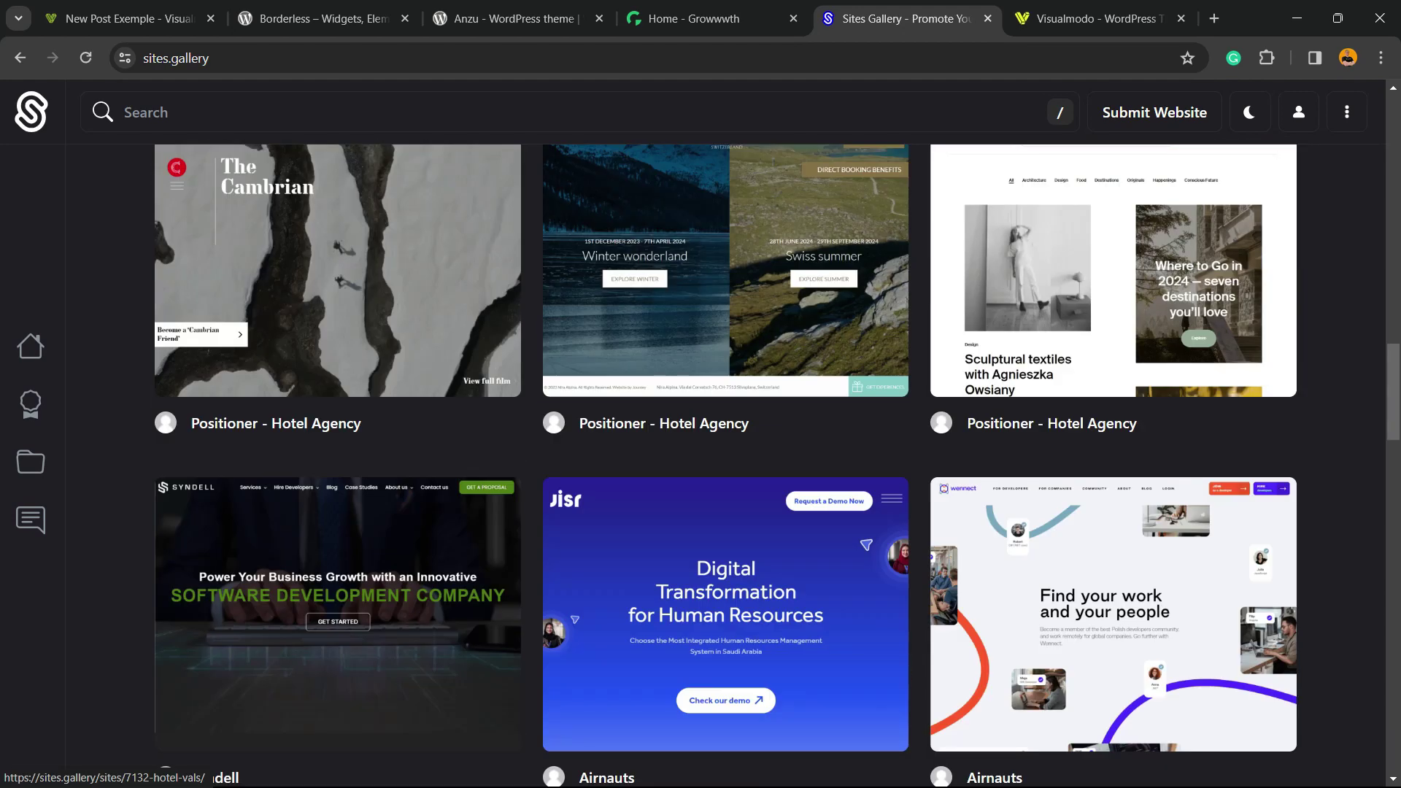
{"action": "scroll", "coordinate": [336, 292], "scroll_direction": "down", "scroll_amount": 12}
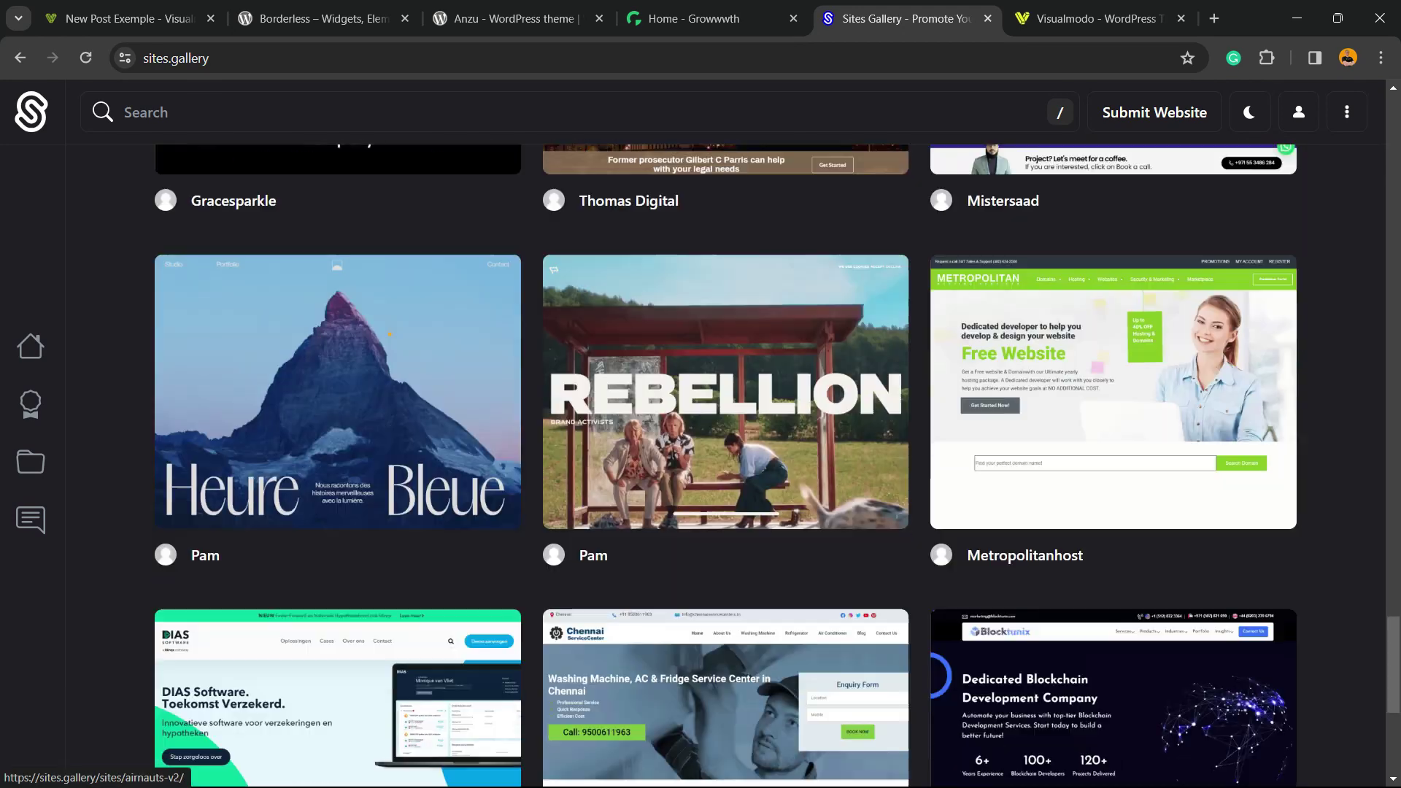
{"action": "scroll", "coordinate": [335, 314], "scroll_direction": "up", "scroll_amount": 15}
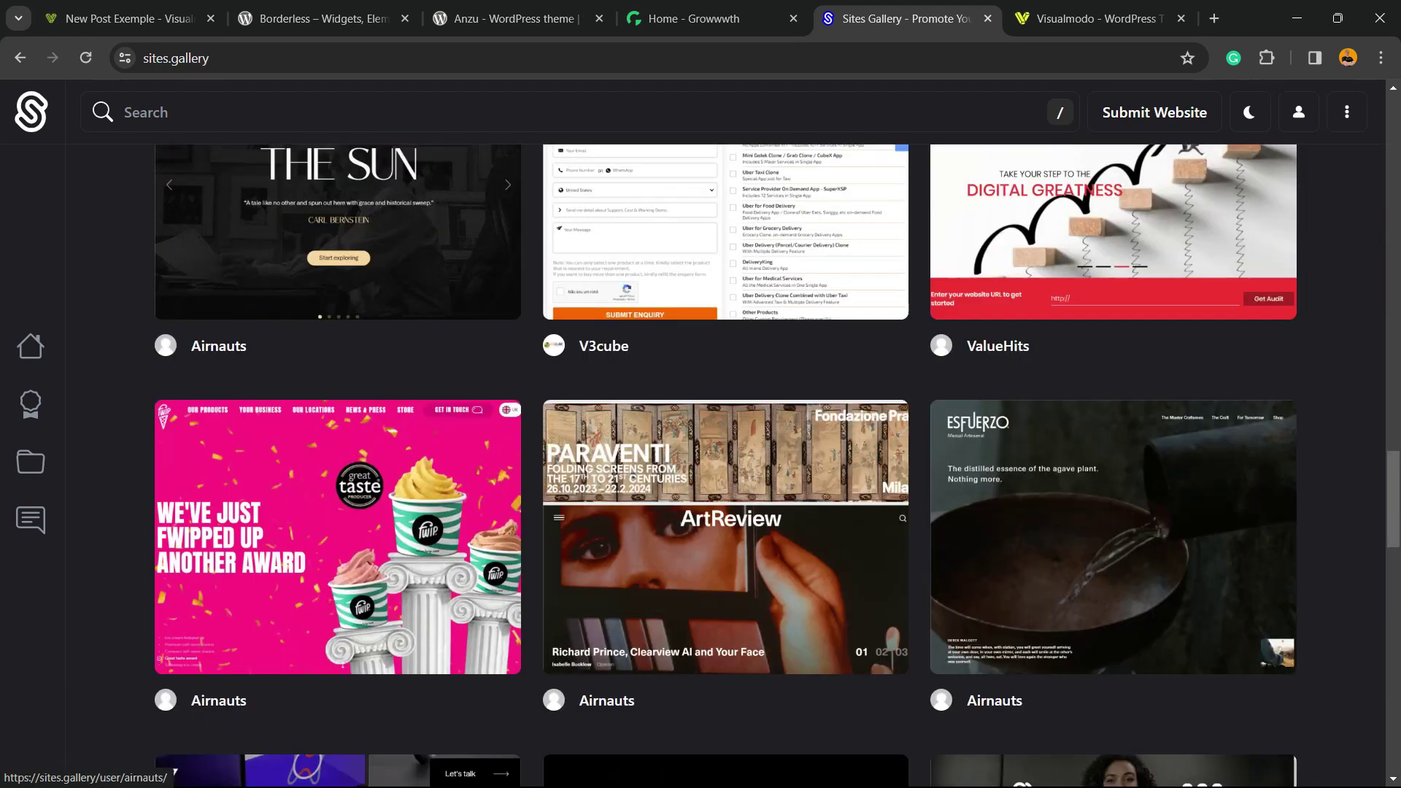
{"action": "left_click", "coordinate": [1094, 18]}
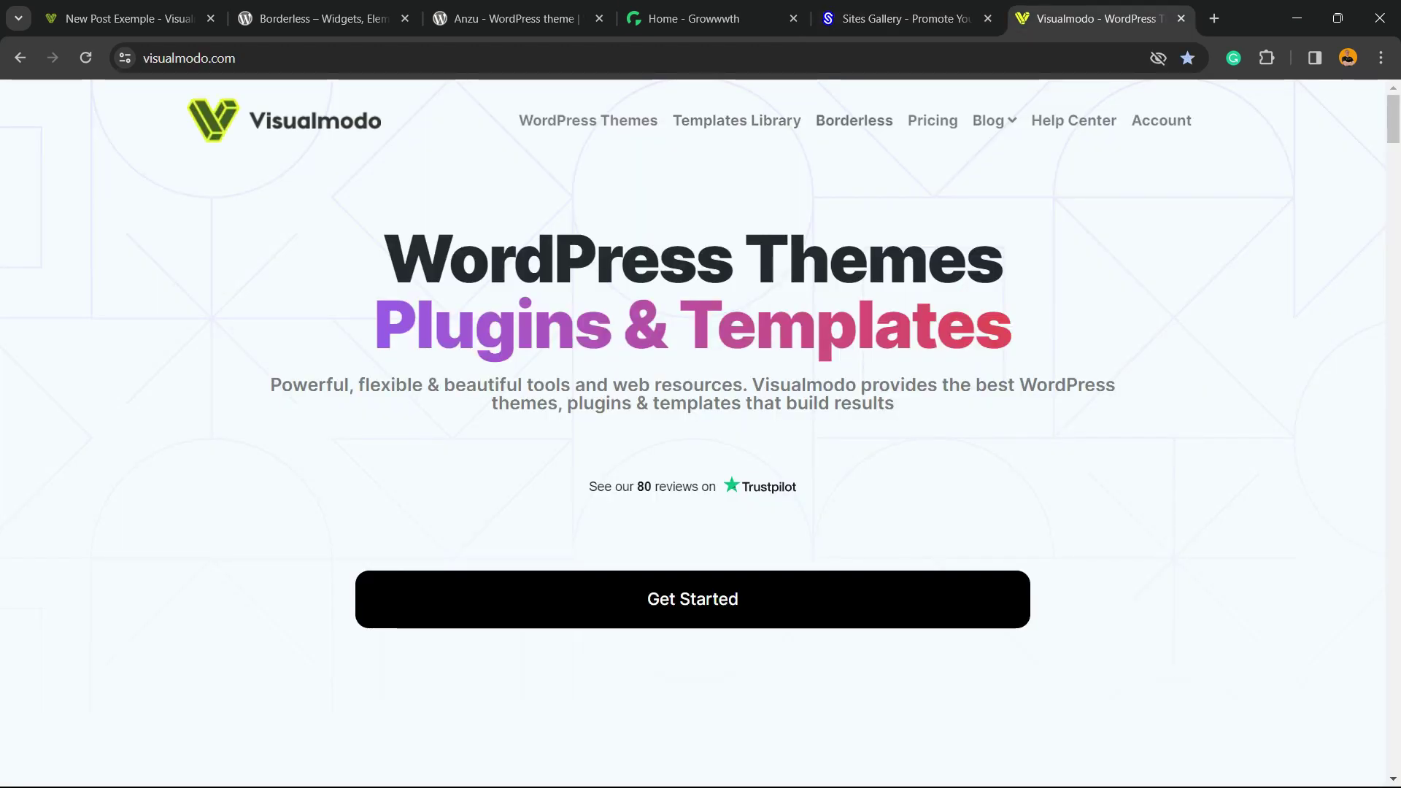
- Open Visualmodo's Templates Library and scroll down to the Copywriter and Farmers Market templates
{"action": "left_click", "coordinate": [737, 120]}
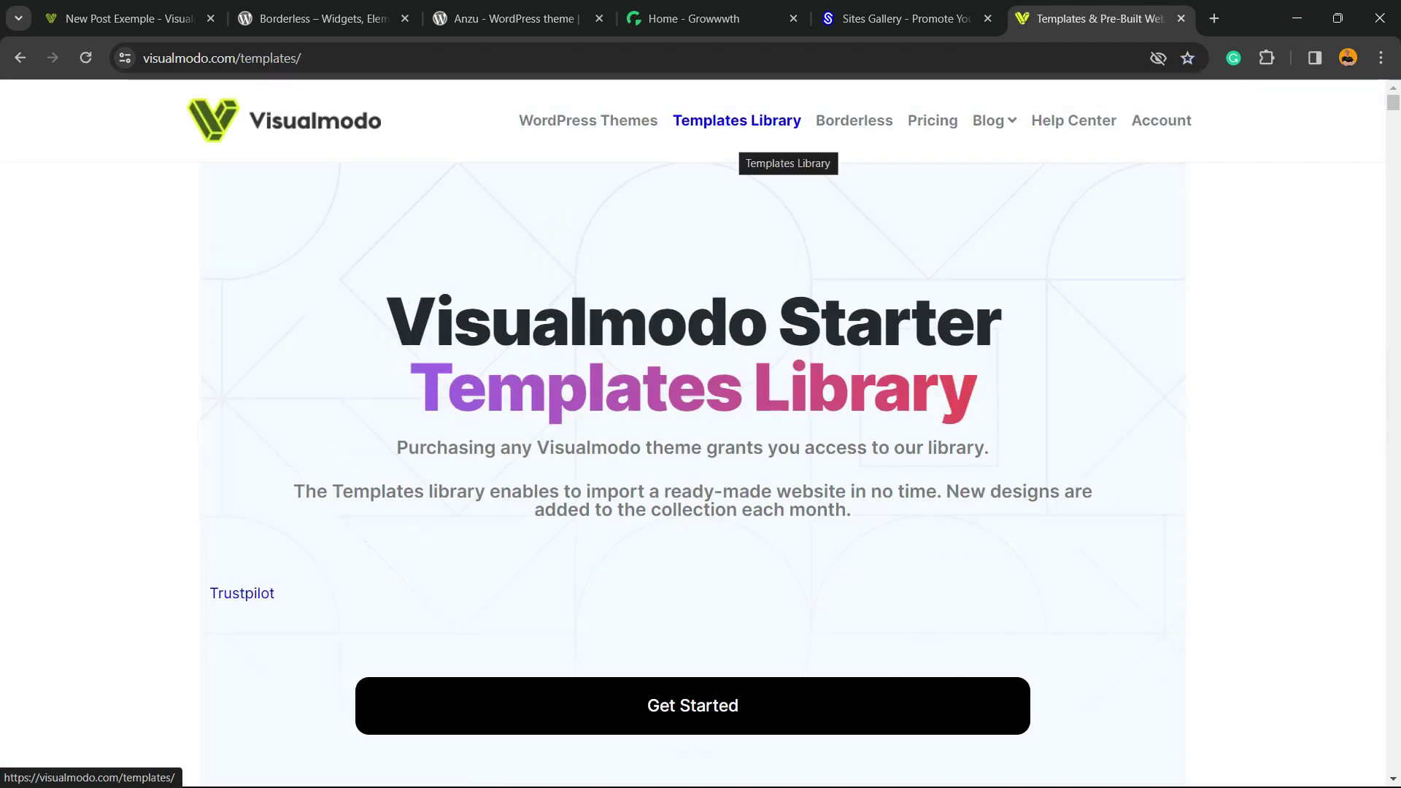
{"action": "scroll", "coordinate": [700, 438], "scroll_direction": "down", "scroll_amount": 5}
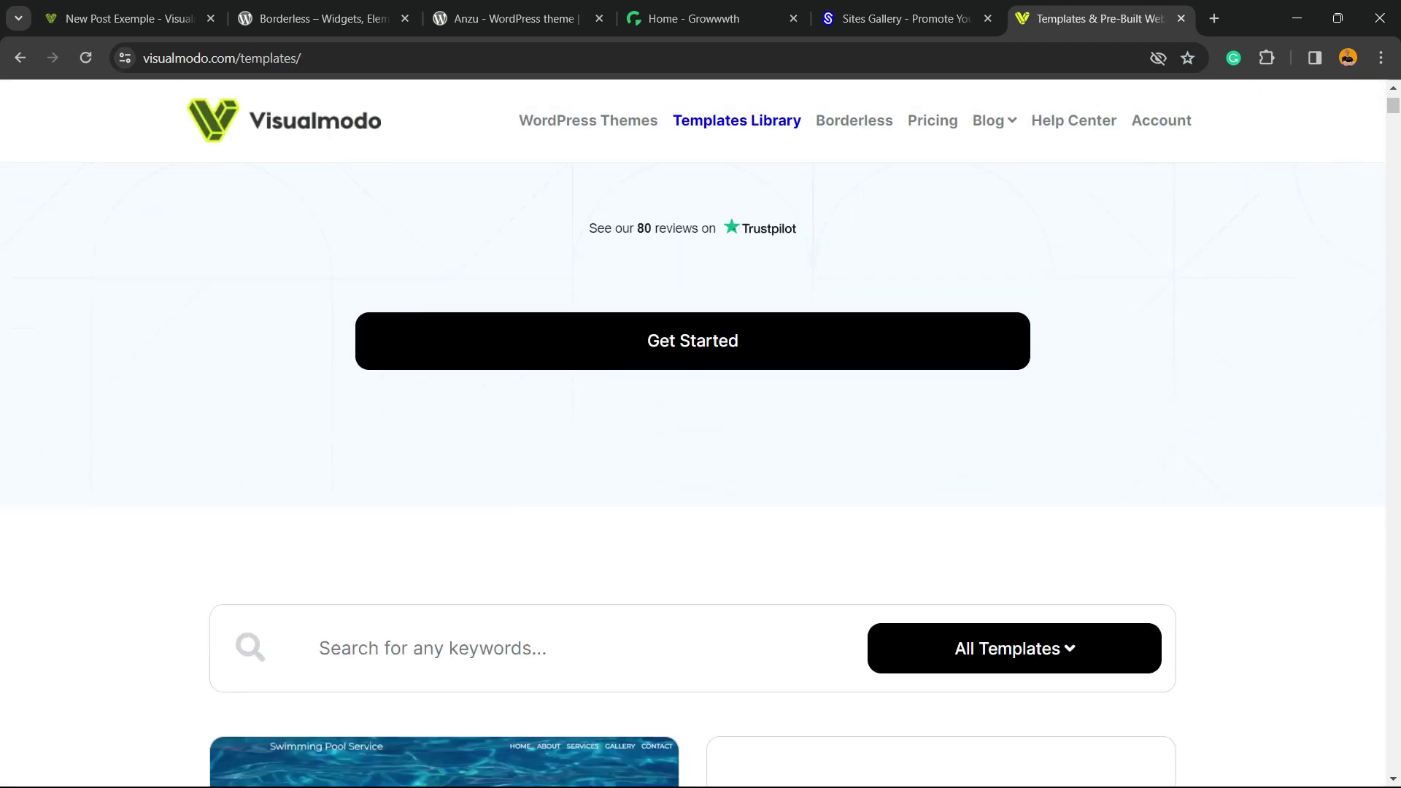
{"action": "scroll", "coordinate": [700, 438], "scroll_direction": "down", "scroll_amount": 10}
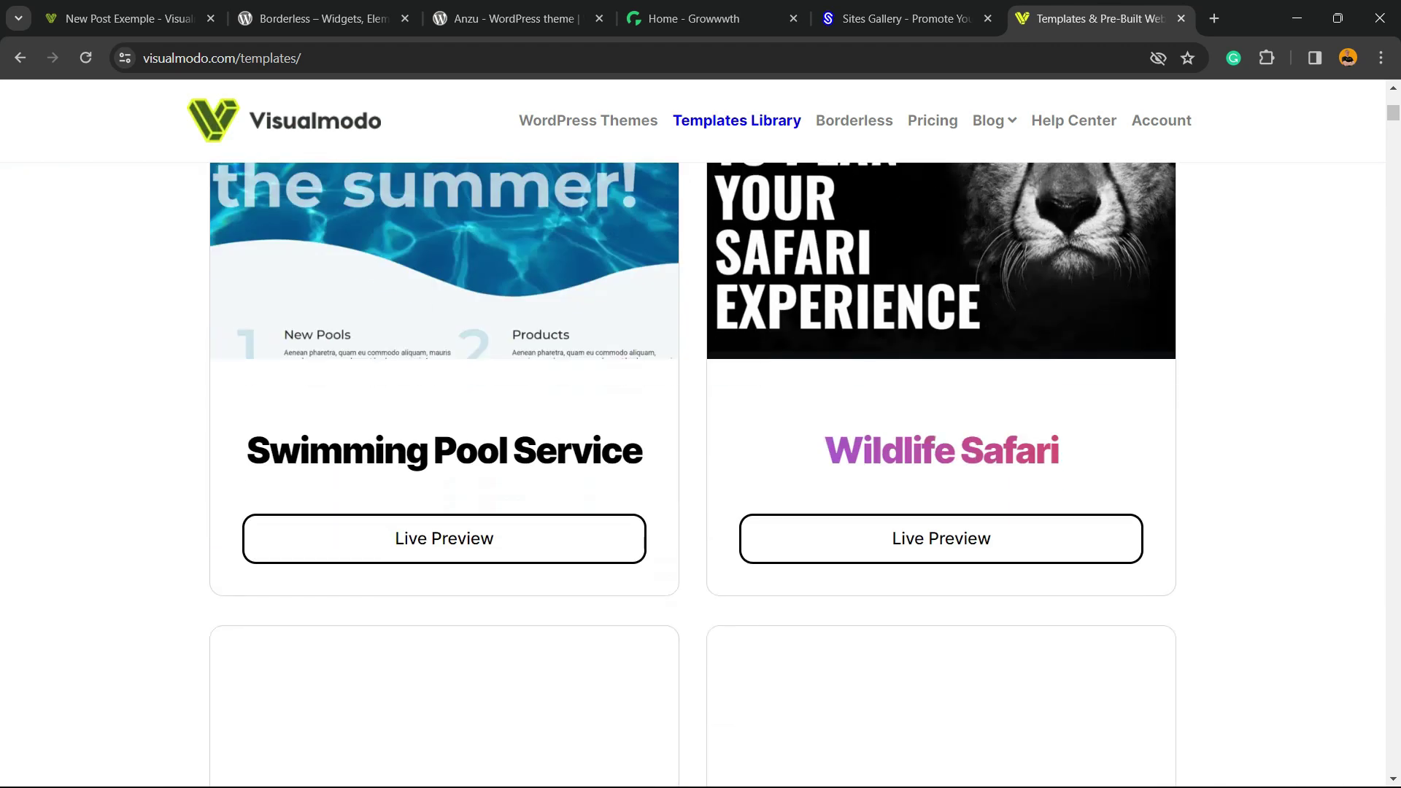
{"action": "scroll", "coordinate": [701, 438], "scroll_direction": "down", "scroll_amount": 12}
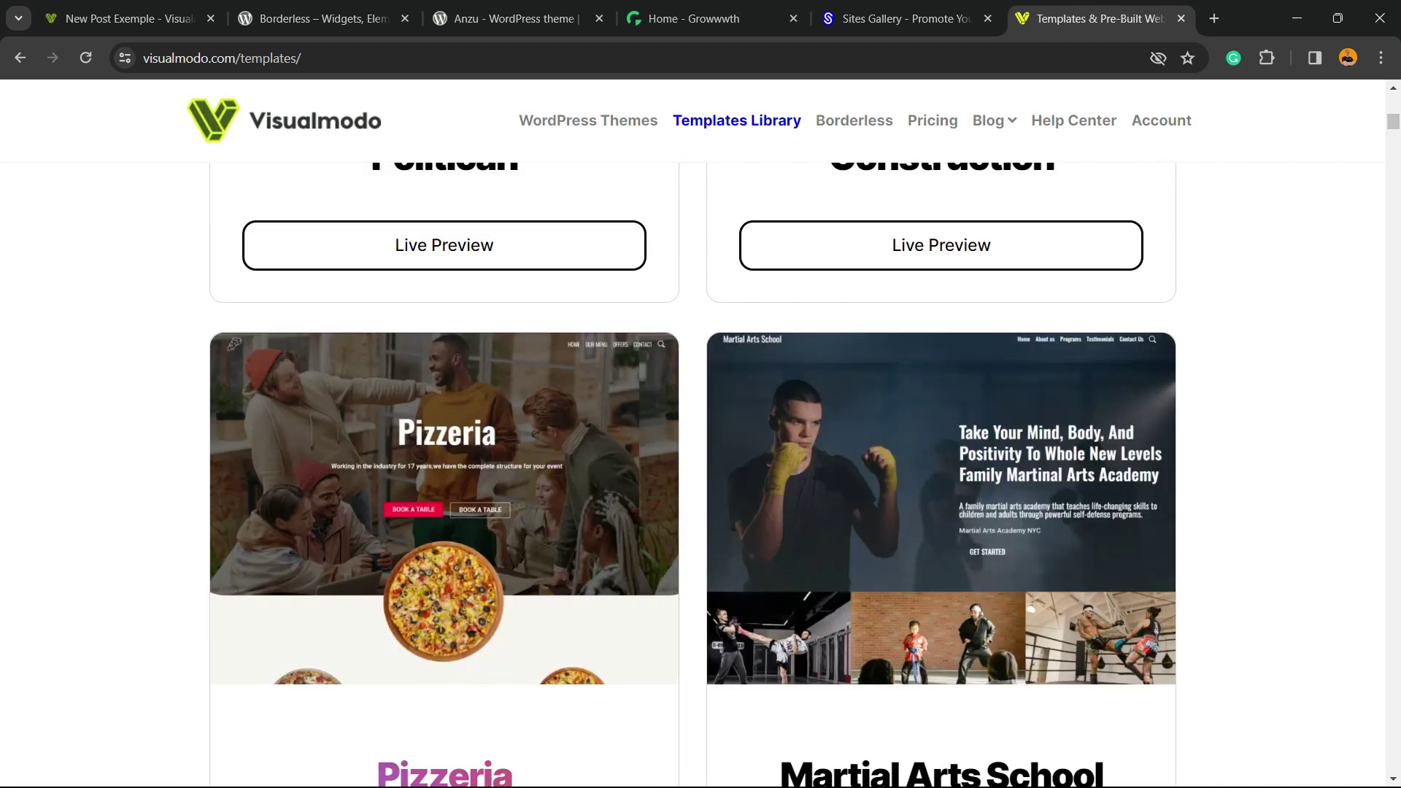
{"action": "scroll", "coordinate": [700, 438], "scroll_direction": "down", "scroll_amount": 20}
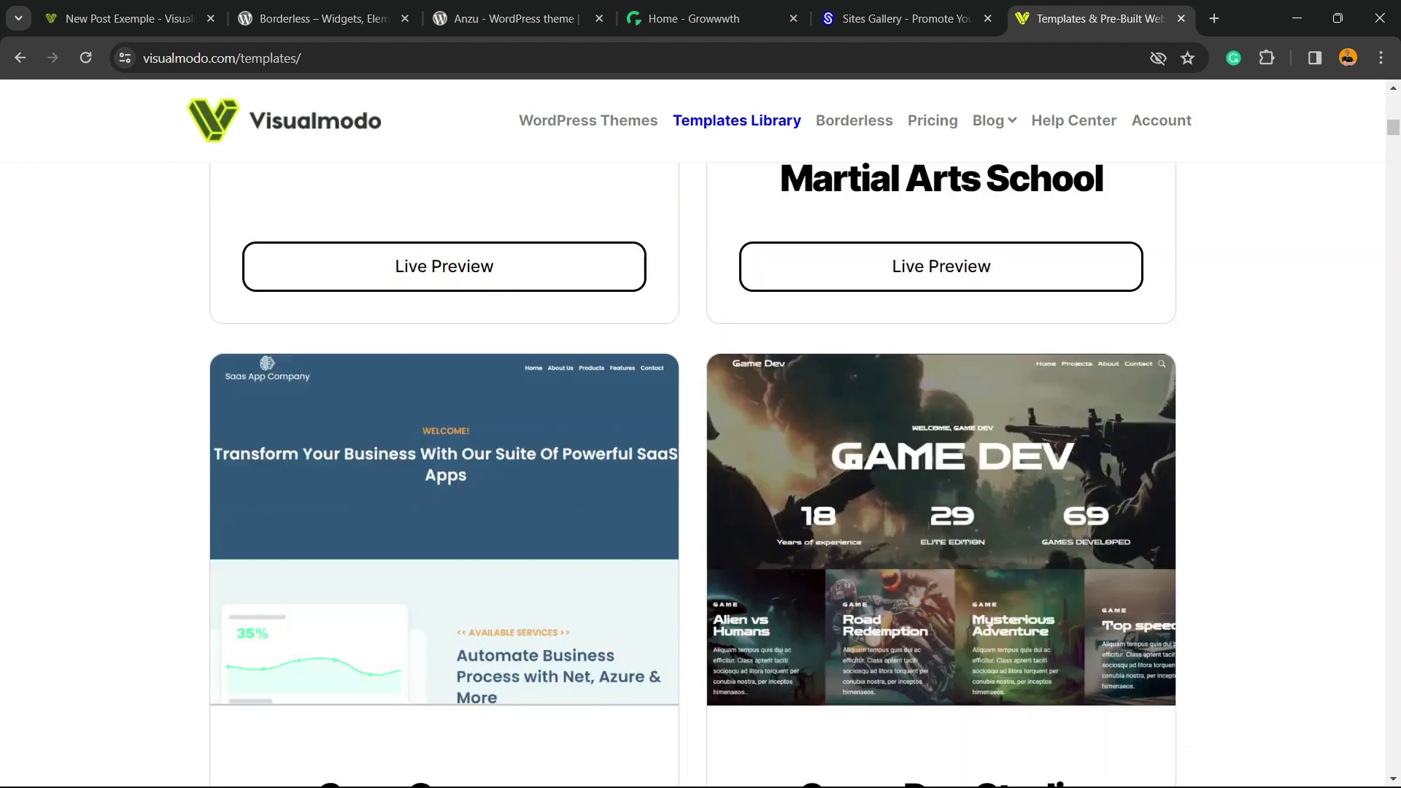
{"action": "scroll", "coordinate": [701, 438], "scroll_direction": "down", "scroll_amount": 20}
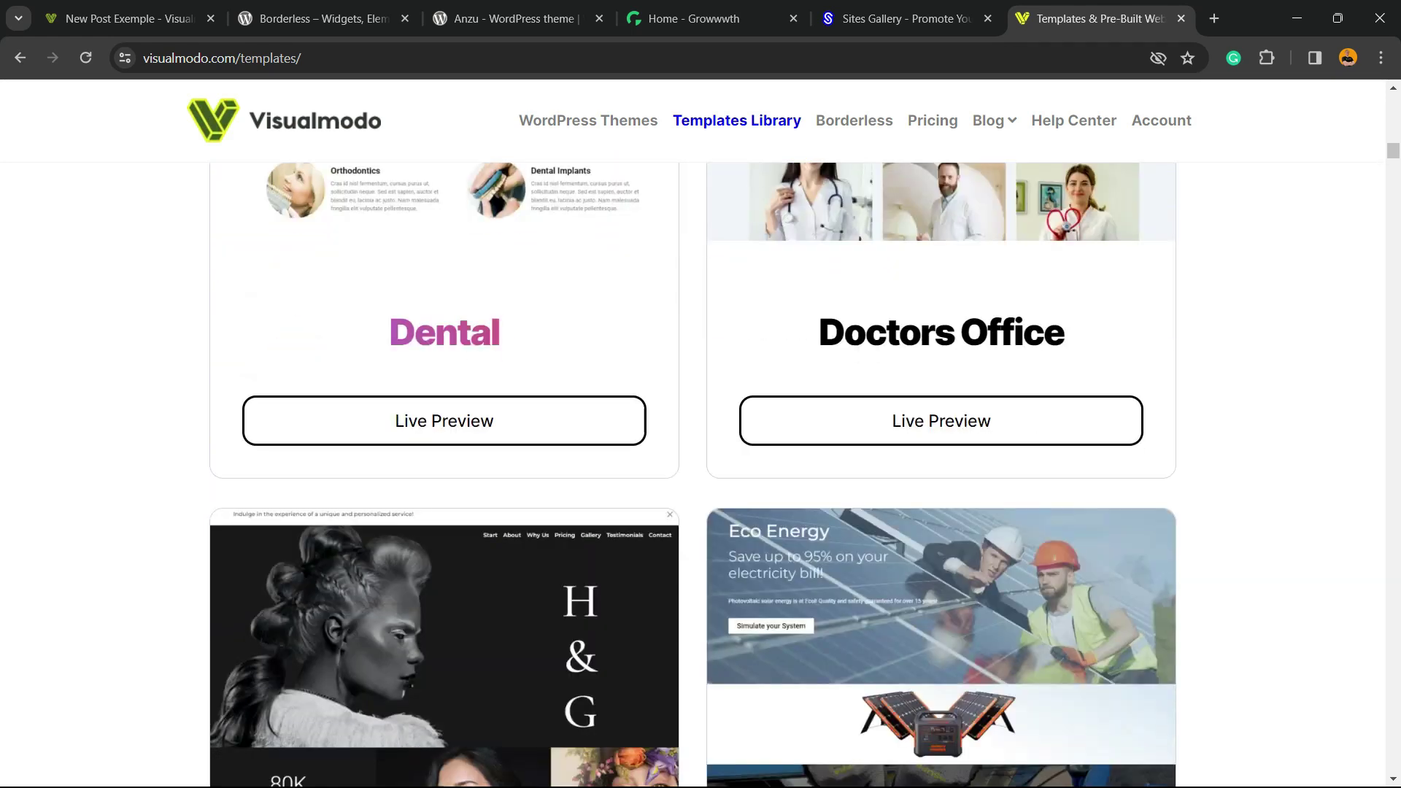
{"action": "scroll", "coordinate": [700, 438], "scroll_direction": "down", "scroll_amount": 20}
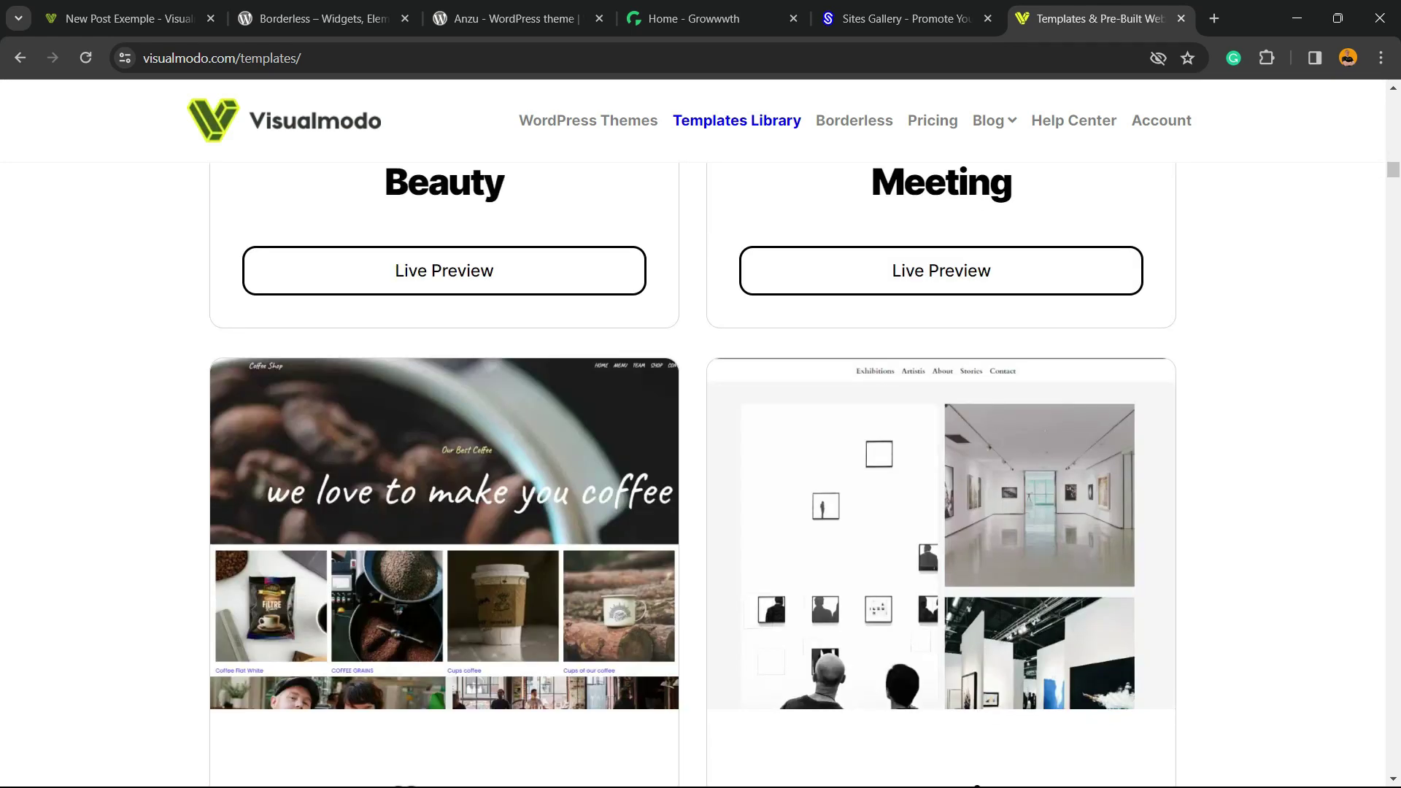
{"action": "scroll", "coordinate": [701, 438], "scroll_direction": "down", "scroll_amount": 20}
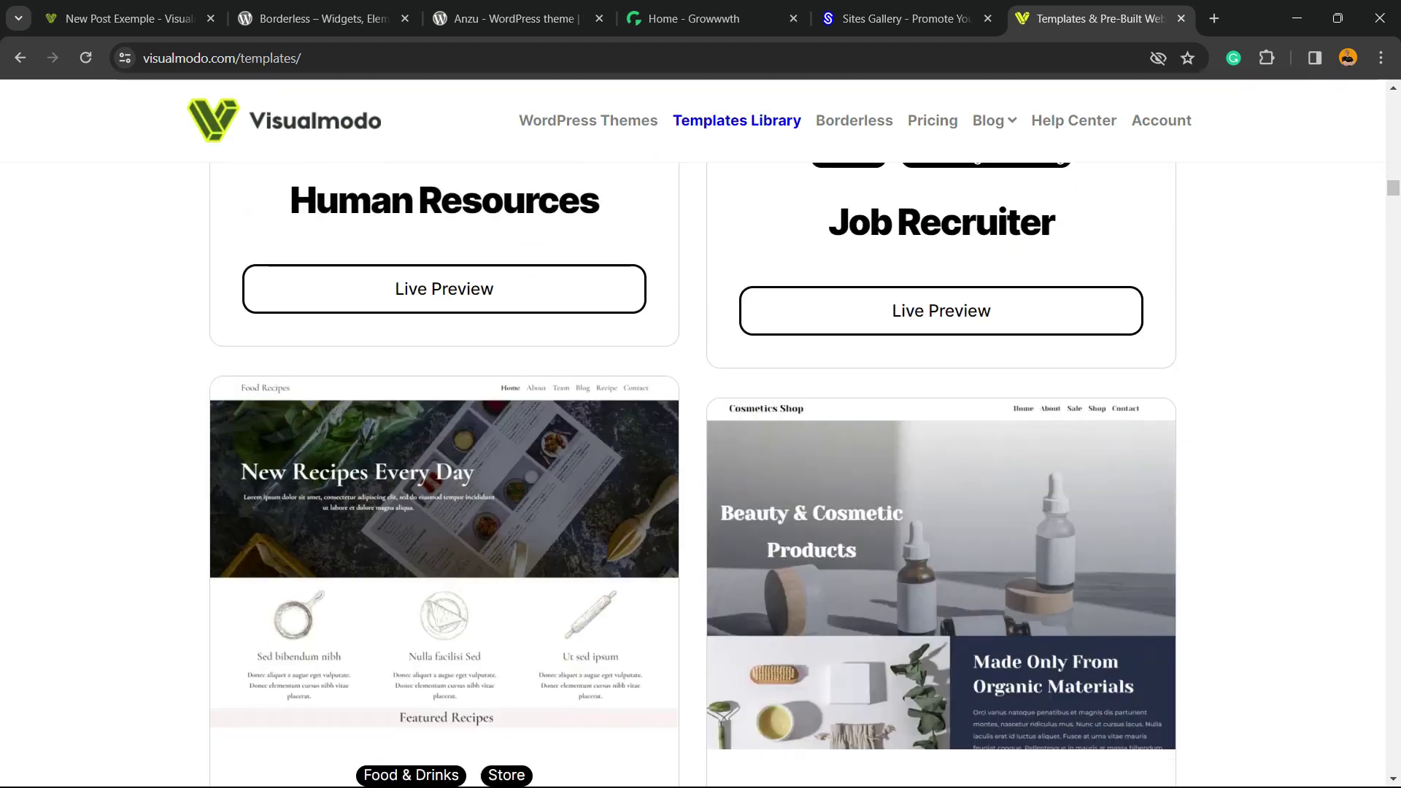
{"action": "scroll", "coordinate": [701, 438], "scroll_direction": "down", "scroll_amount": 20}
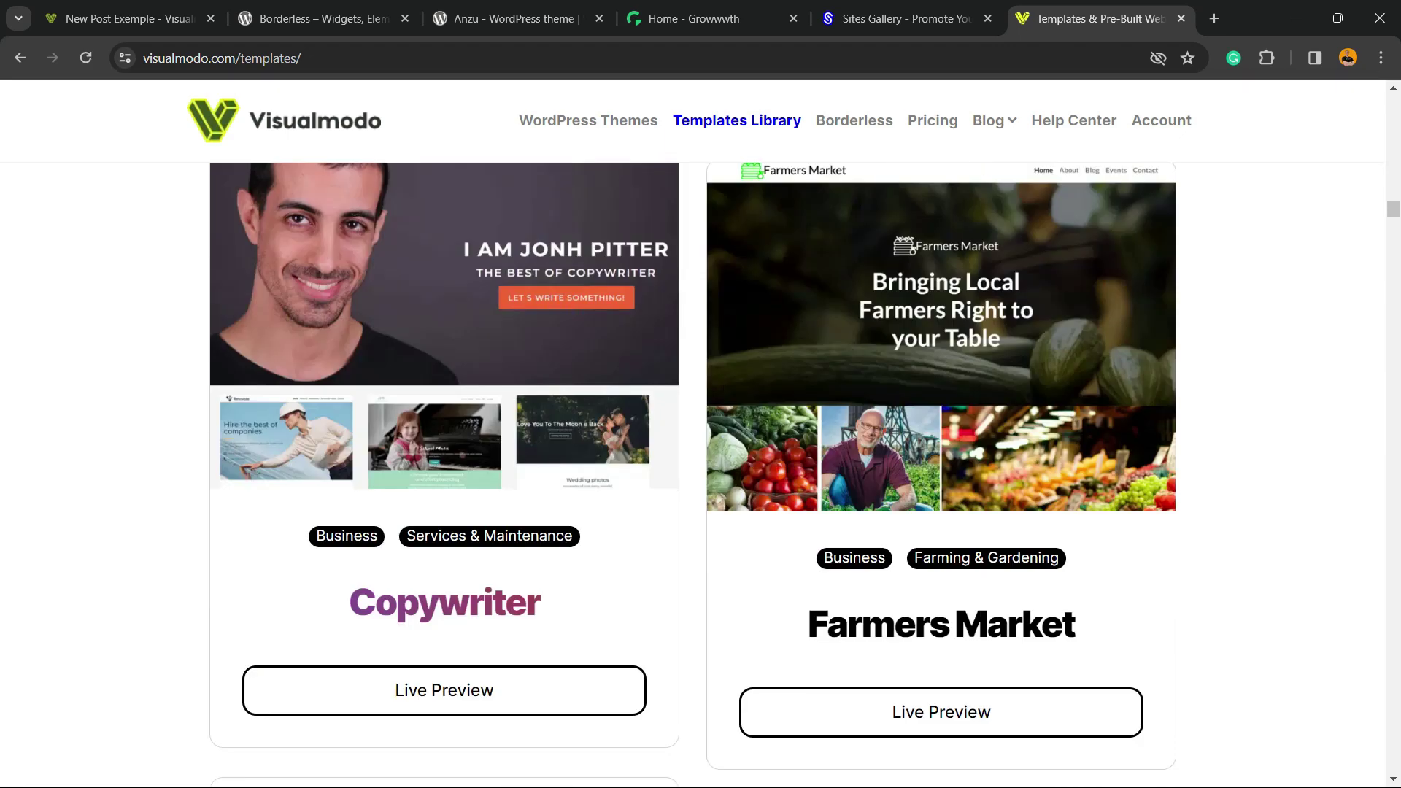